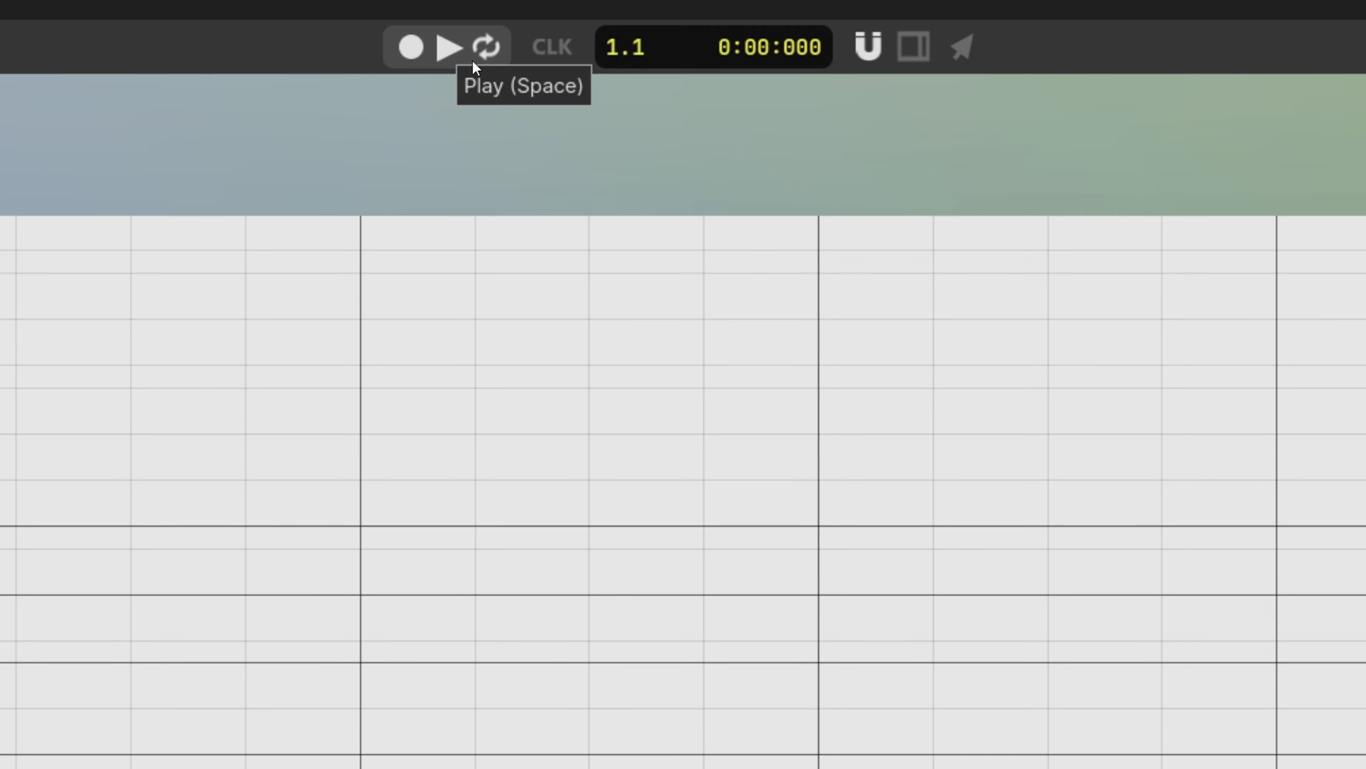
{"action": "left_click", "coordinate": [553, 50]}
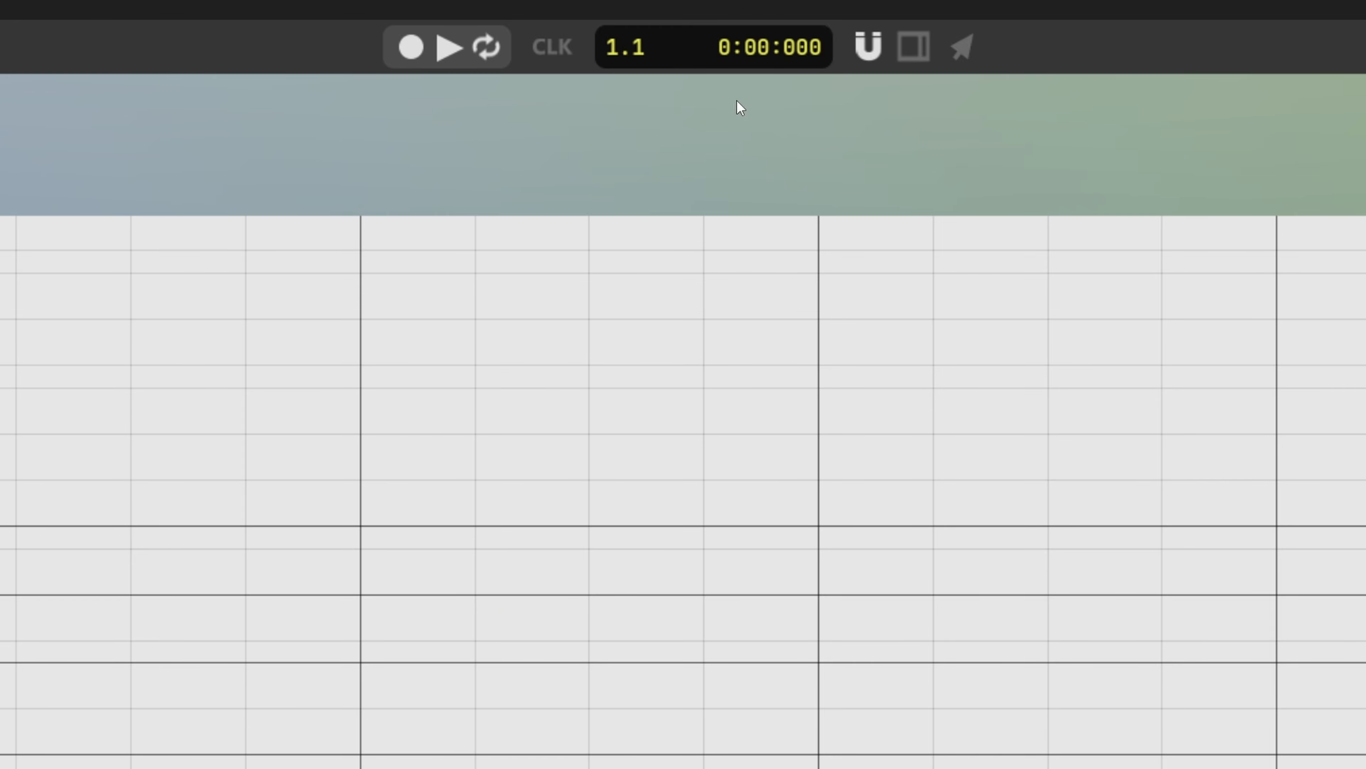
{"action": "left_click_drag", "start_coordinate": [3, 690], "coordinate": [114, 650]}
{"action": "left_click", "coordinate": [871, 52]}
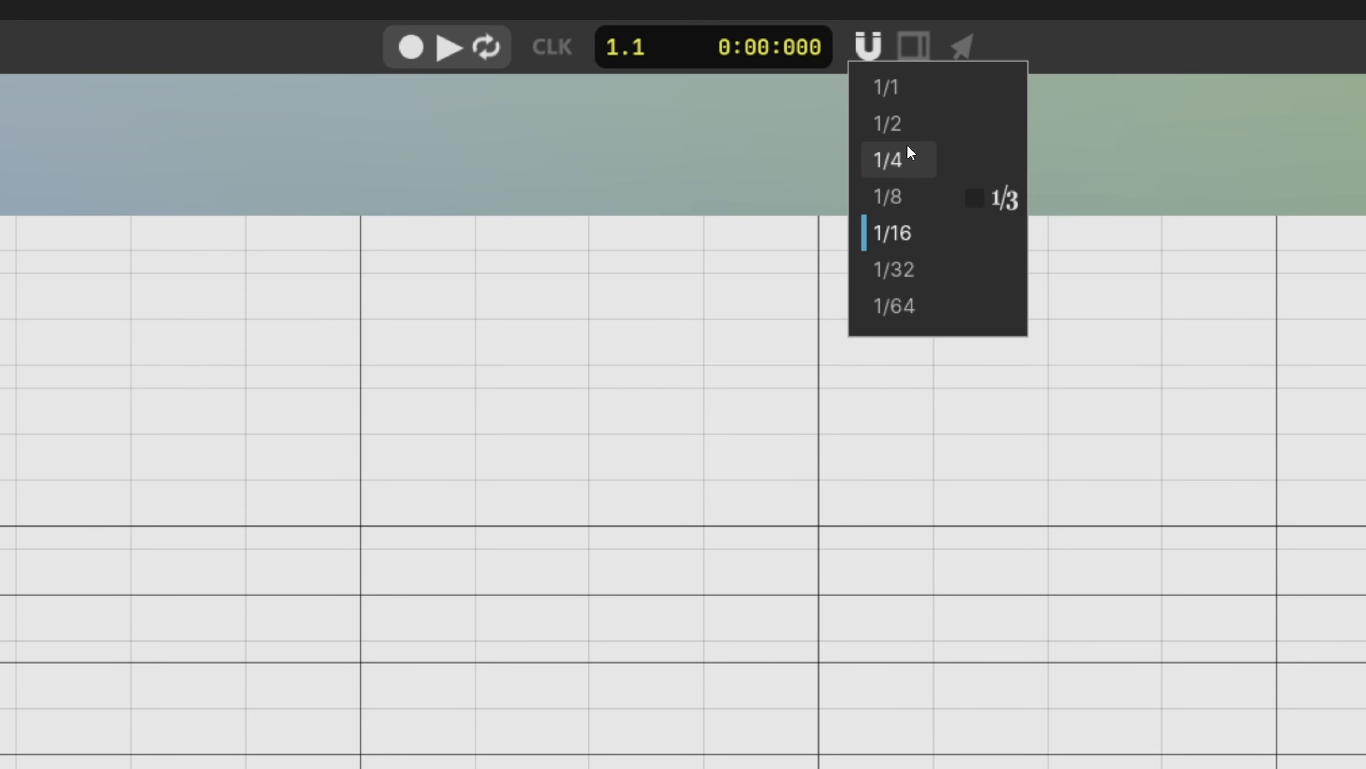
{"action": "left_click", "coordinate": [881, 42]}
{"action": "left_click", "coordinate": [907, 44]}
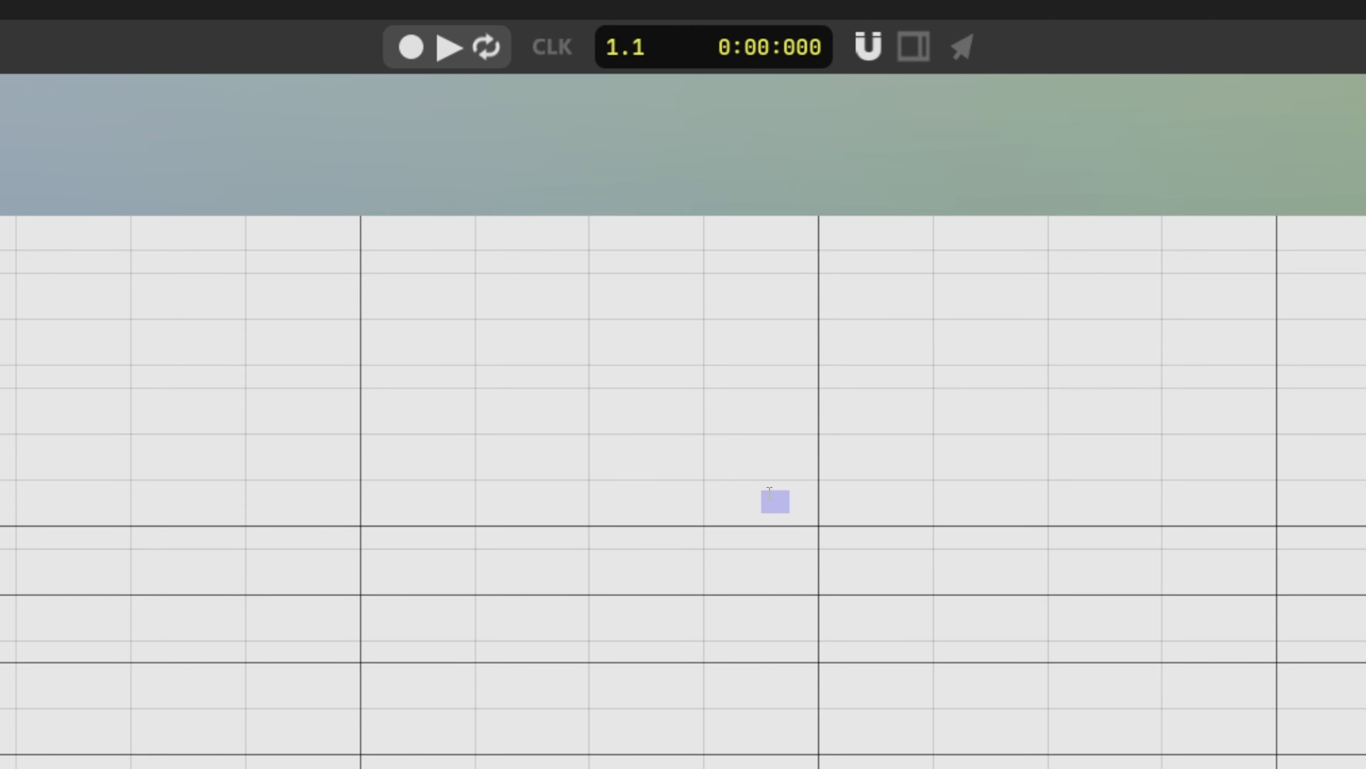
Draw four long notes at different pitches around the second bar of the Grand Piano part
{"action": "scroll", "coordinate": [691, 526], "scroll_direction": "down", "scroll_amount": 1}
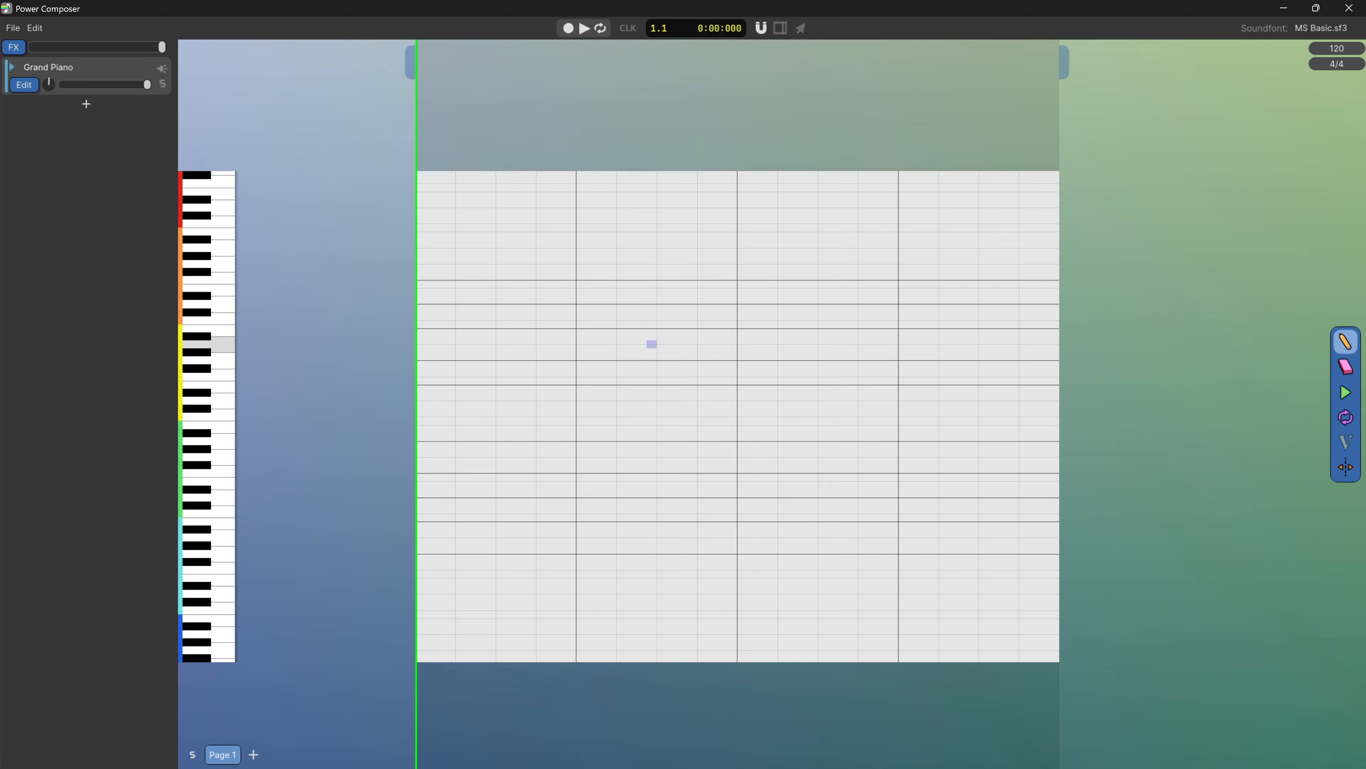
{"action": "scroll", "coordinate": [640, 345], "scroll_direction": "up", "scroll_amount": 2}
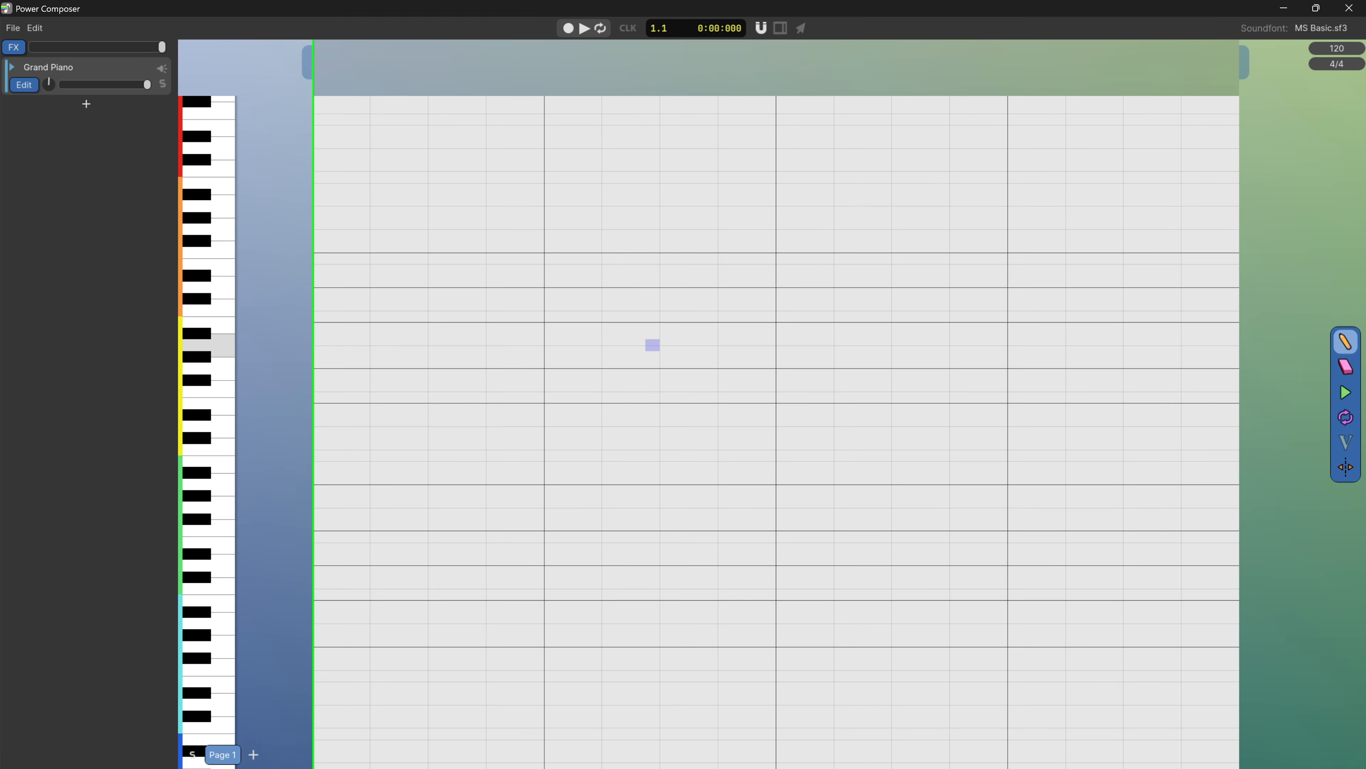
{"action": "scroll", "coordinate": [640, 345], "scroll_direction": "down", "scroll_amount": 1}
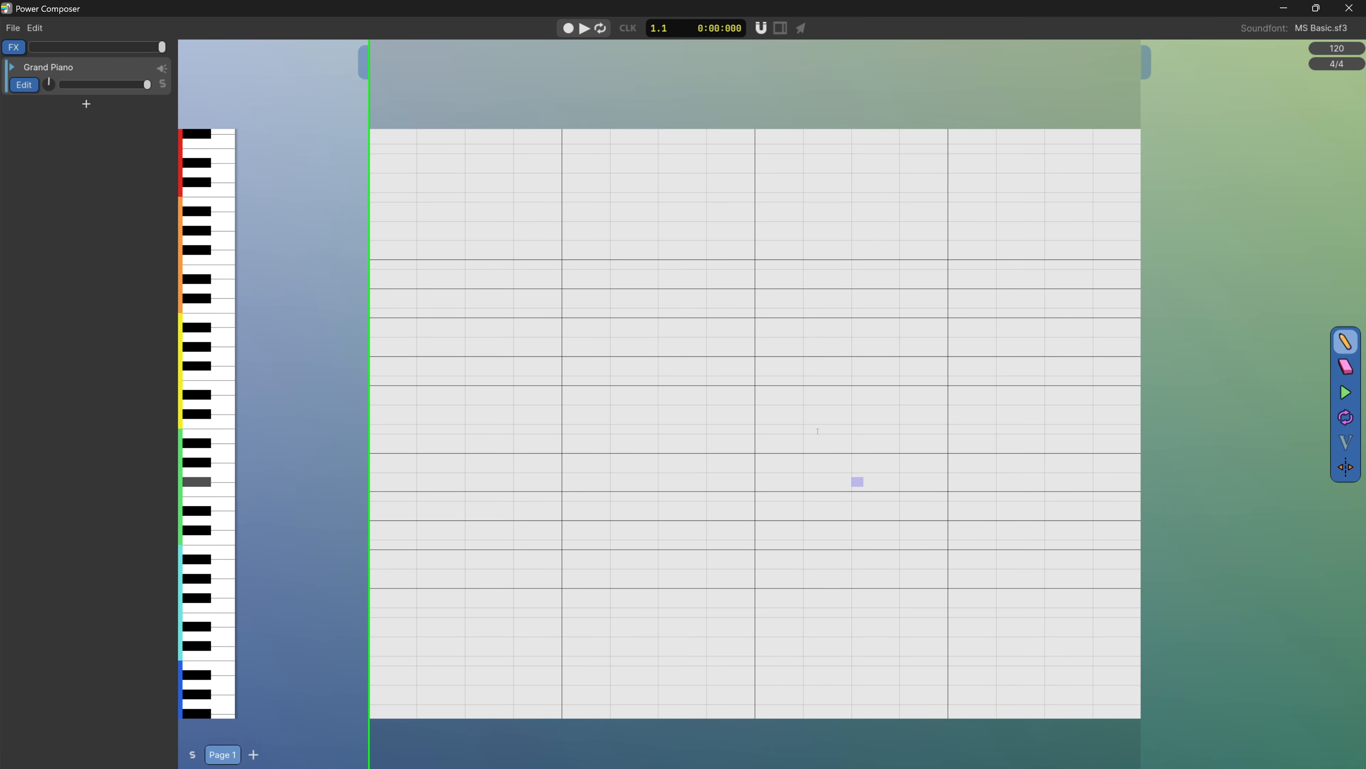
{"action": "scroll", "coordinate": [753, 496], "scroll_direction": "down", "scroll_amount": 1}
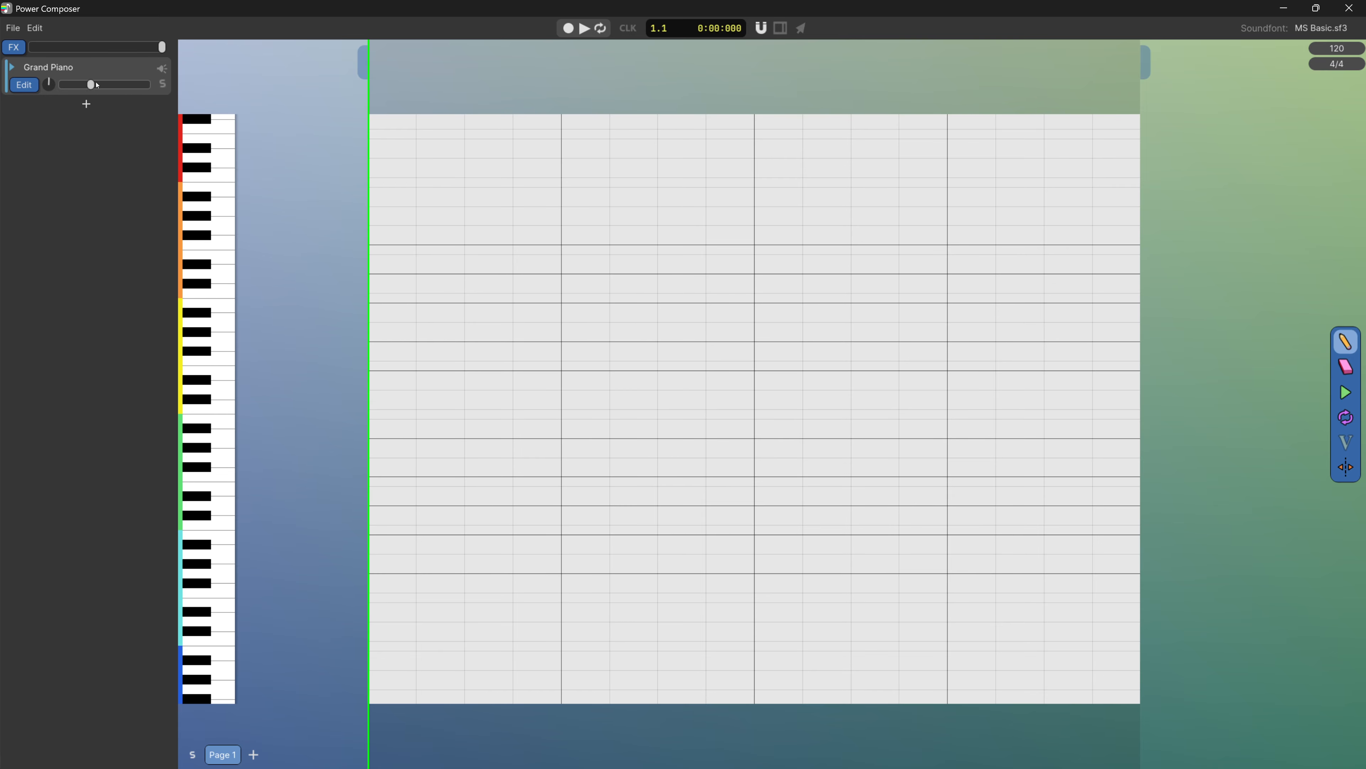
{"action": "left_click_drag", "start_coordinate": [552, 322], "coordinate": [670, 322]}
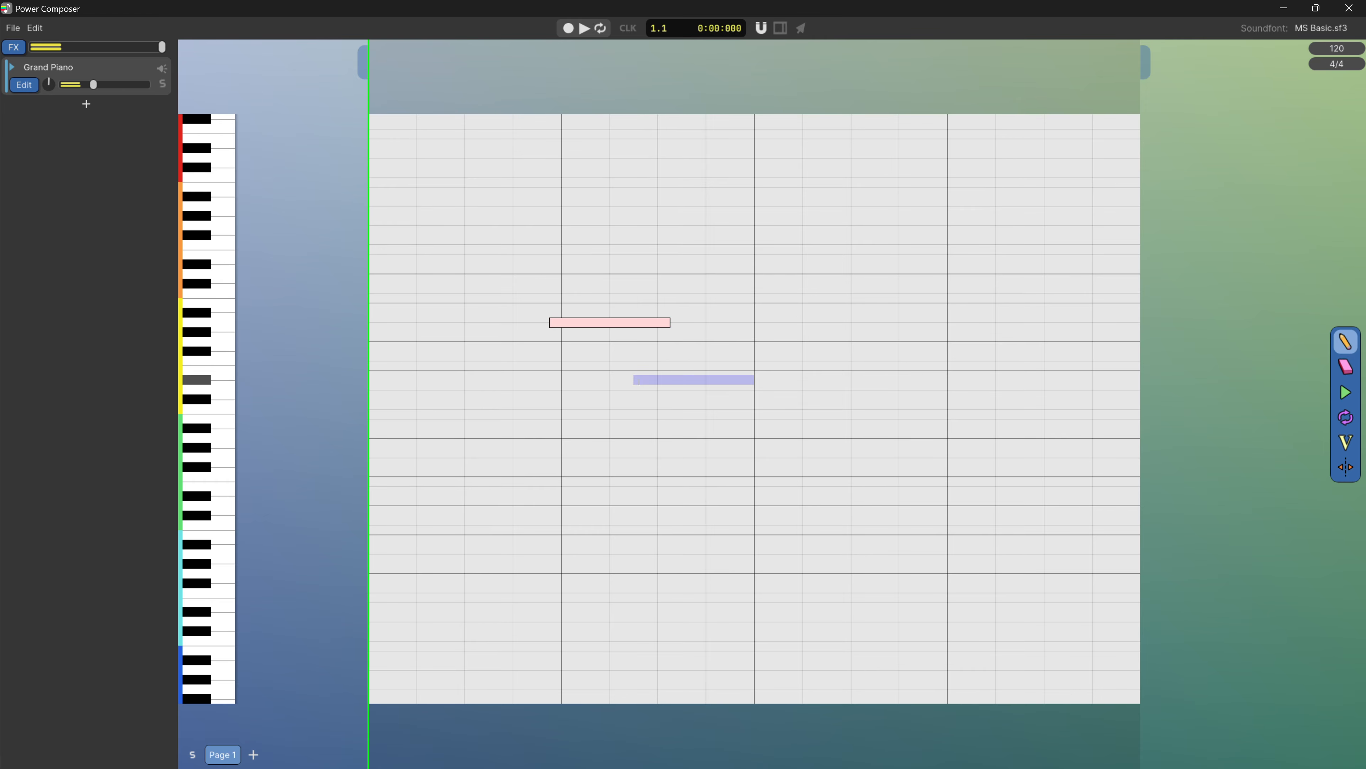
{"action": "left_click_drag", "start_coordinate": [637, 380], "coordinate": [717, 380]}
{"action": "left_click_drag", "start_coordinate": [564, 458], "coordinate": [671, 458]}
{"action": "left_click_drag", "start_coordinate": [625, 536], "coordinate": [709, 538]}
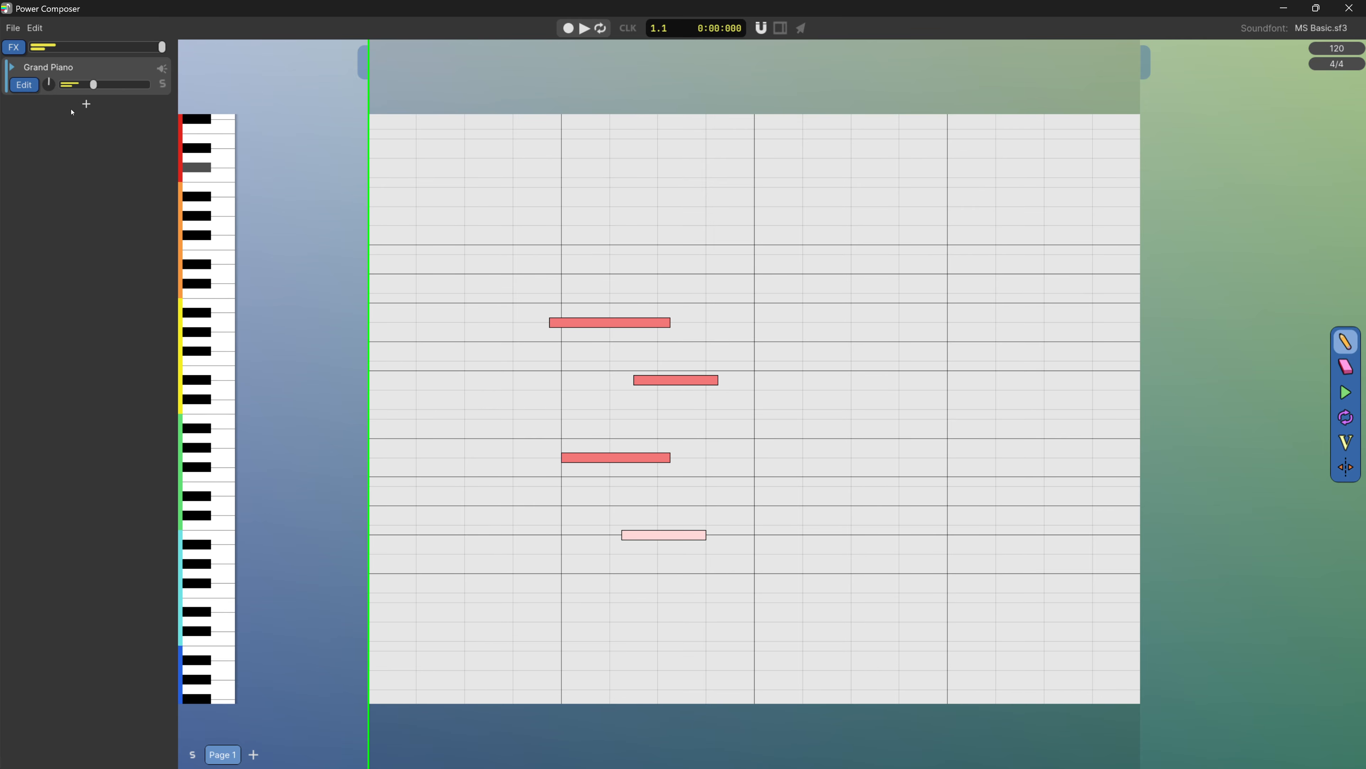
Add a second Grand Piano instrument and draw four notes of varying length and pitch in the first bar
{"action": "left_click", "coordinate": [87, 103]}
{"action": "left_click_drag", "start_coordinate": [446, 245], "coordinate": [560, 248]}
{"action": "left_click_drag", "start_coordinate": [457, 303], "coordinate": [474, 304]}
{"action": "left_click_drag", "start_coordinate": [384, 370], "coordinate": [462, 372]}
{"action": "left_click_drag", "start_coordinate": [420, 468], "coordinate": [449, 467]}
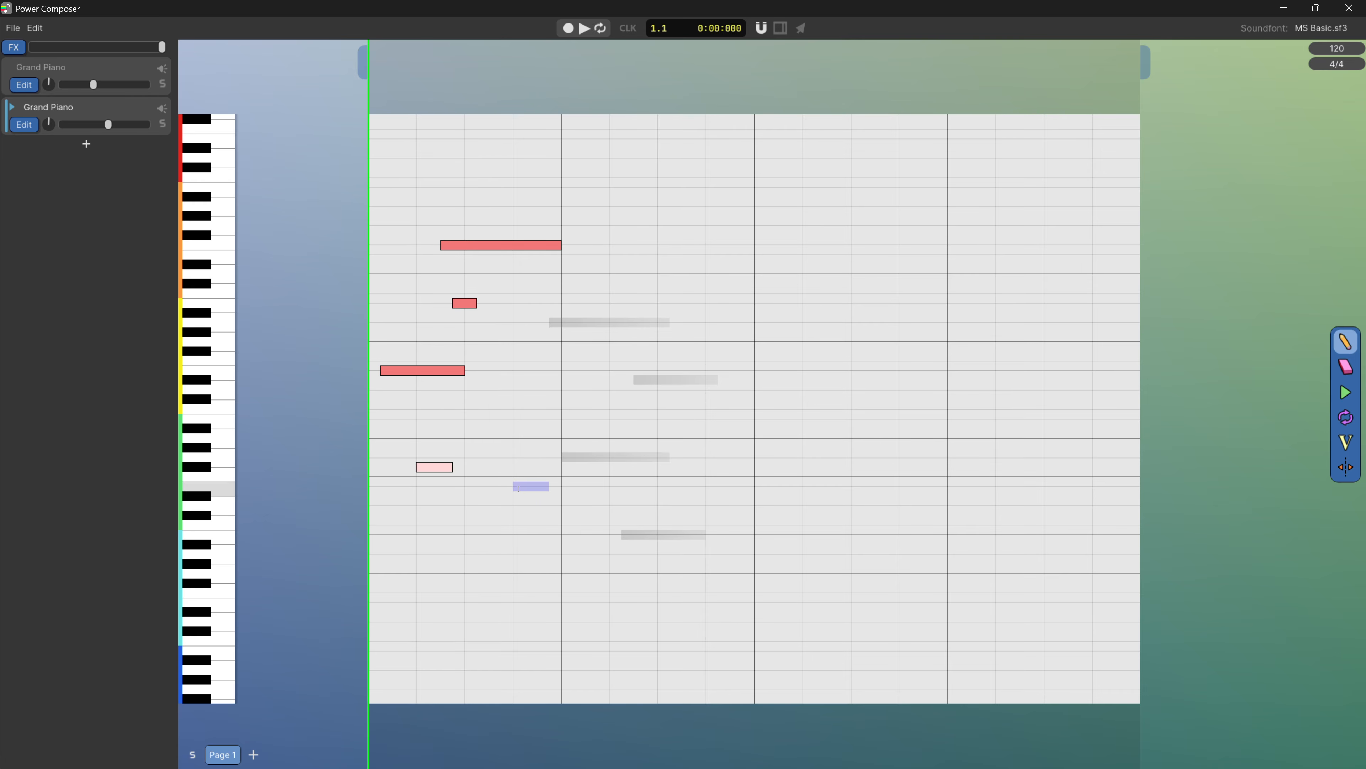
Select the second instrument's four notes and lower their velocities, with the short upper note lowest
{"action": "left_click_drag", "start_coordinate": [555, 514], "coordinate": [404, 176]}
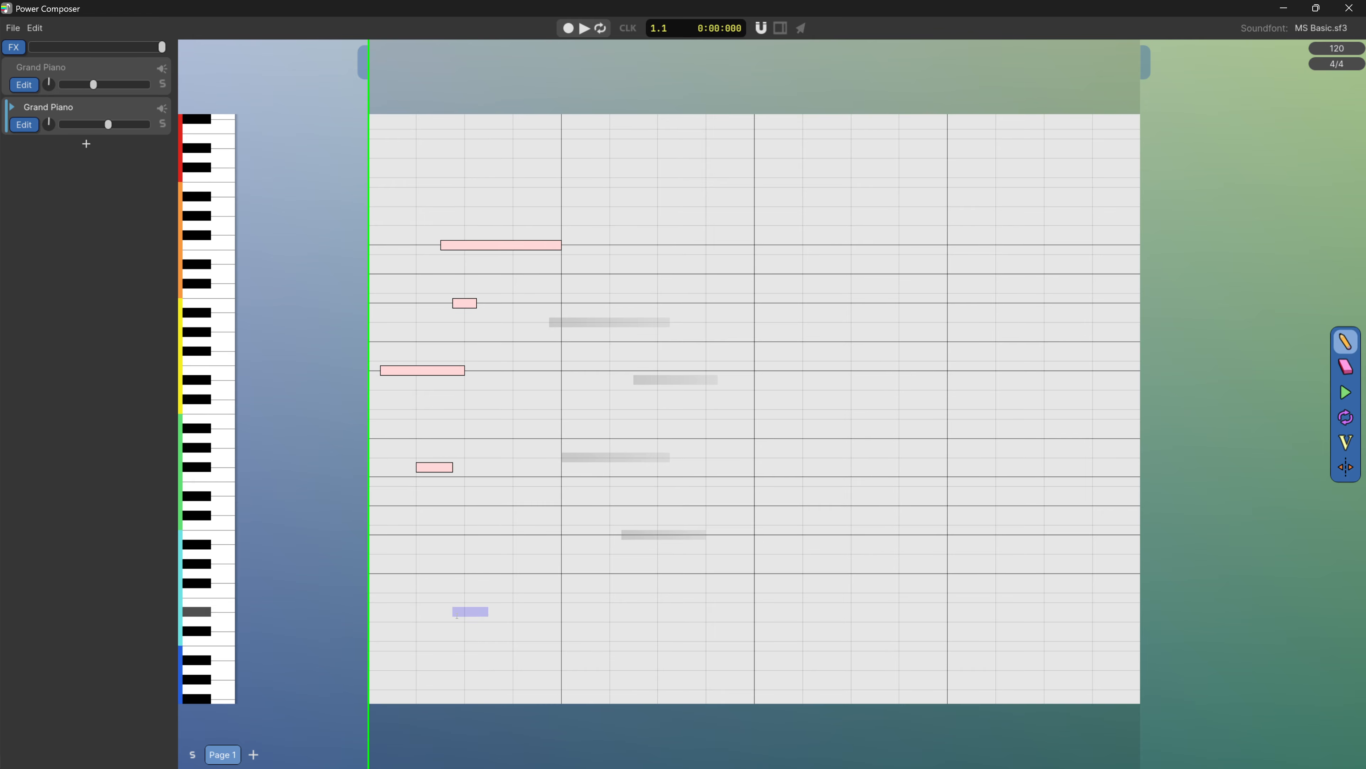
{"action": "left_click", "coordinate": [1347, 440]}
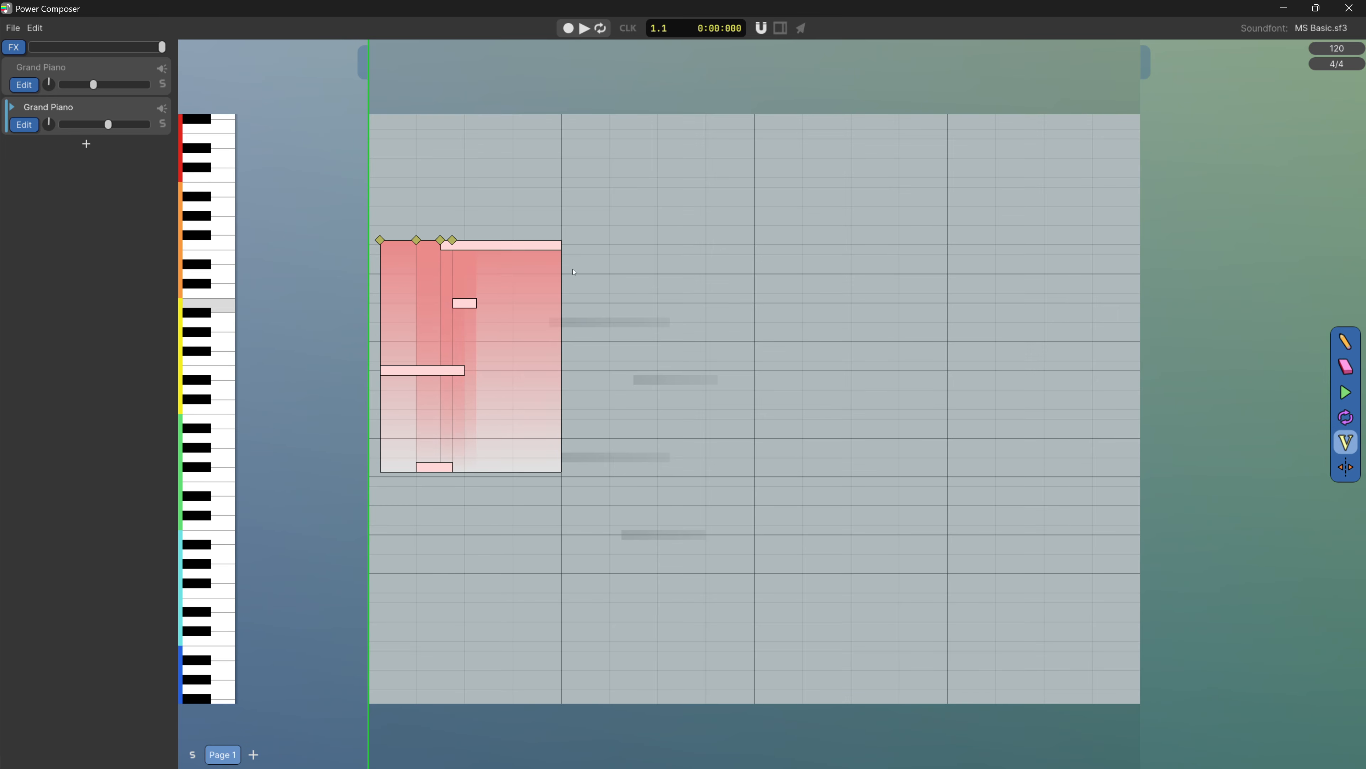
{"action": "left_click_drag", "start_coordinate": [453, 239], "coordinate": [486, 419]}
{"action": "left_click", "coordinate": [596, 411]}
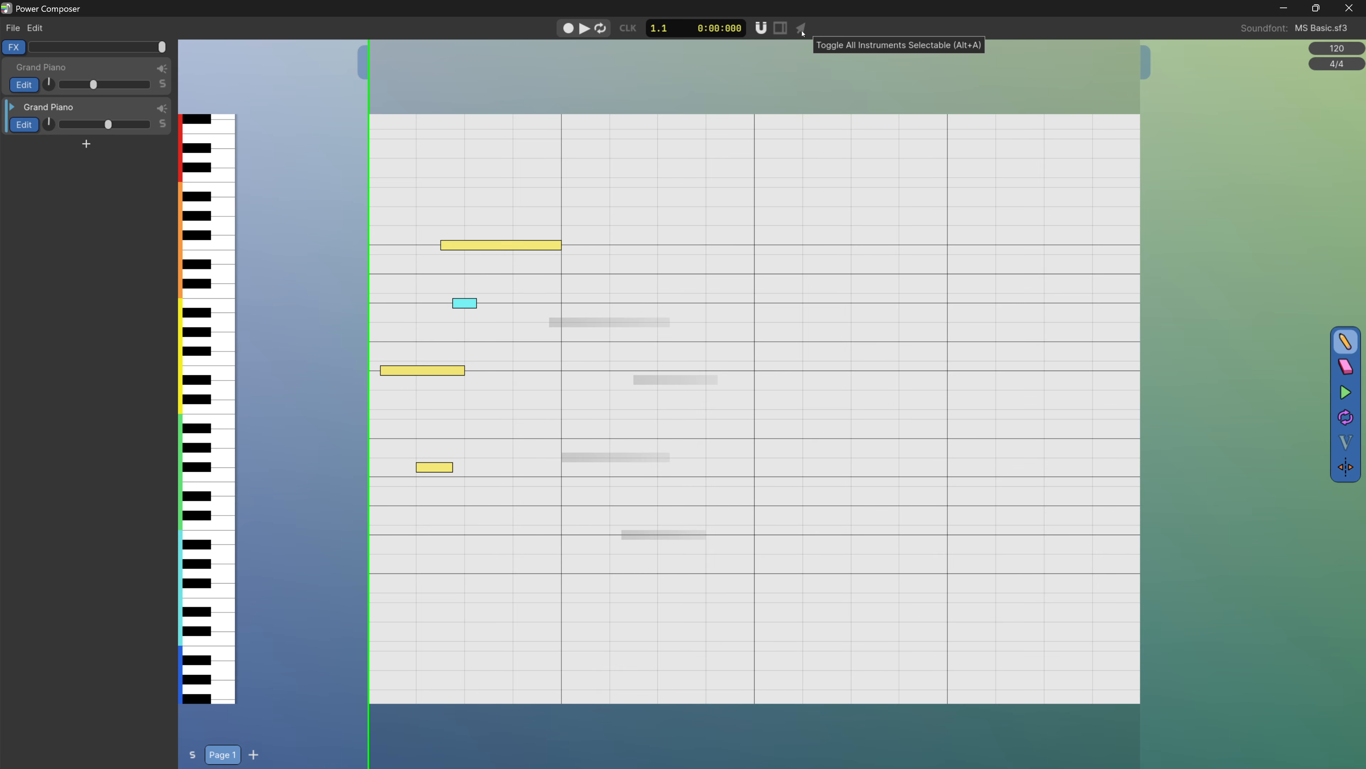
Make all instruments selectable and set the first Grand Piano as the active instrument
{"action": "left_click", "coordinate": [801, 29]}
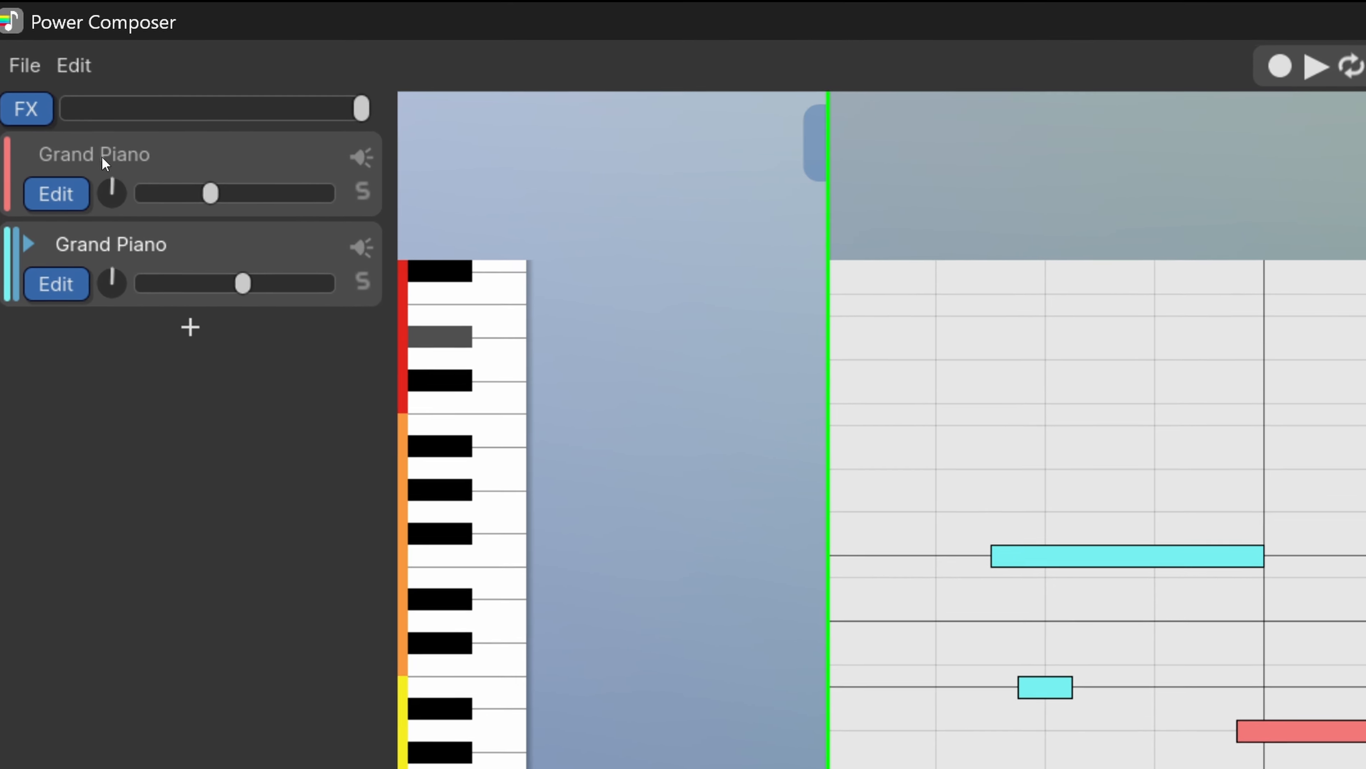
{"action": "left_click", "coordinate": [86, 156]}
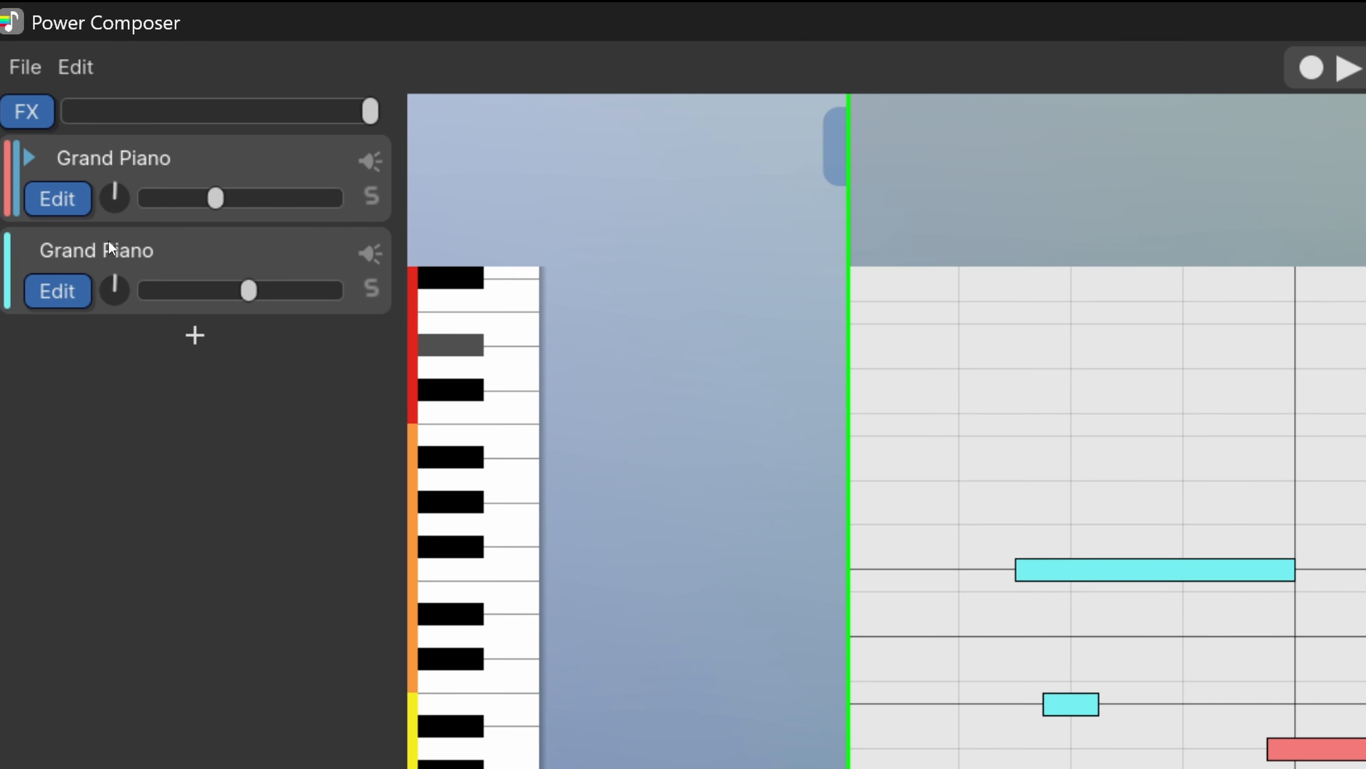
{"action": "left_click", "coordinate": [108, 243]}
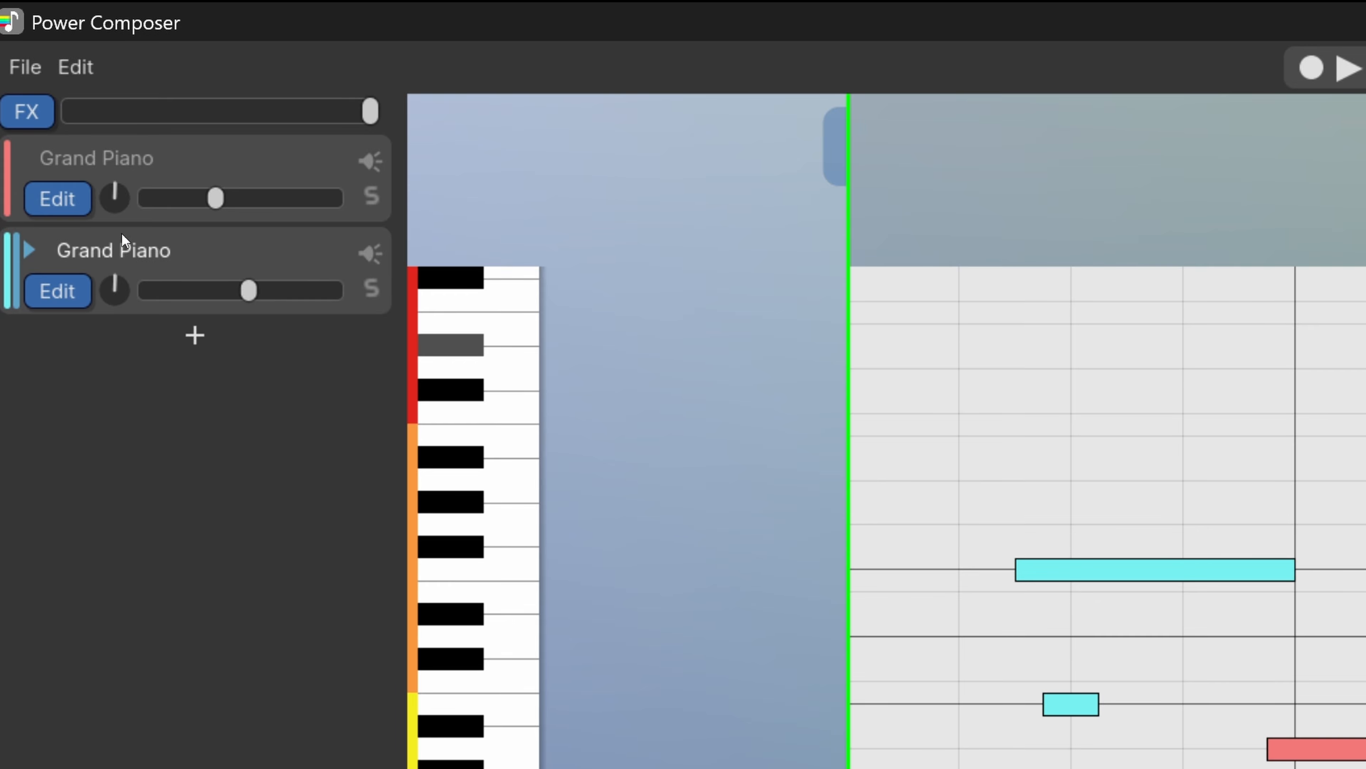
{"action": "left_click", "coordinate": [91, 182]}
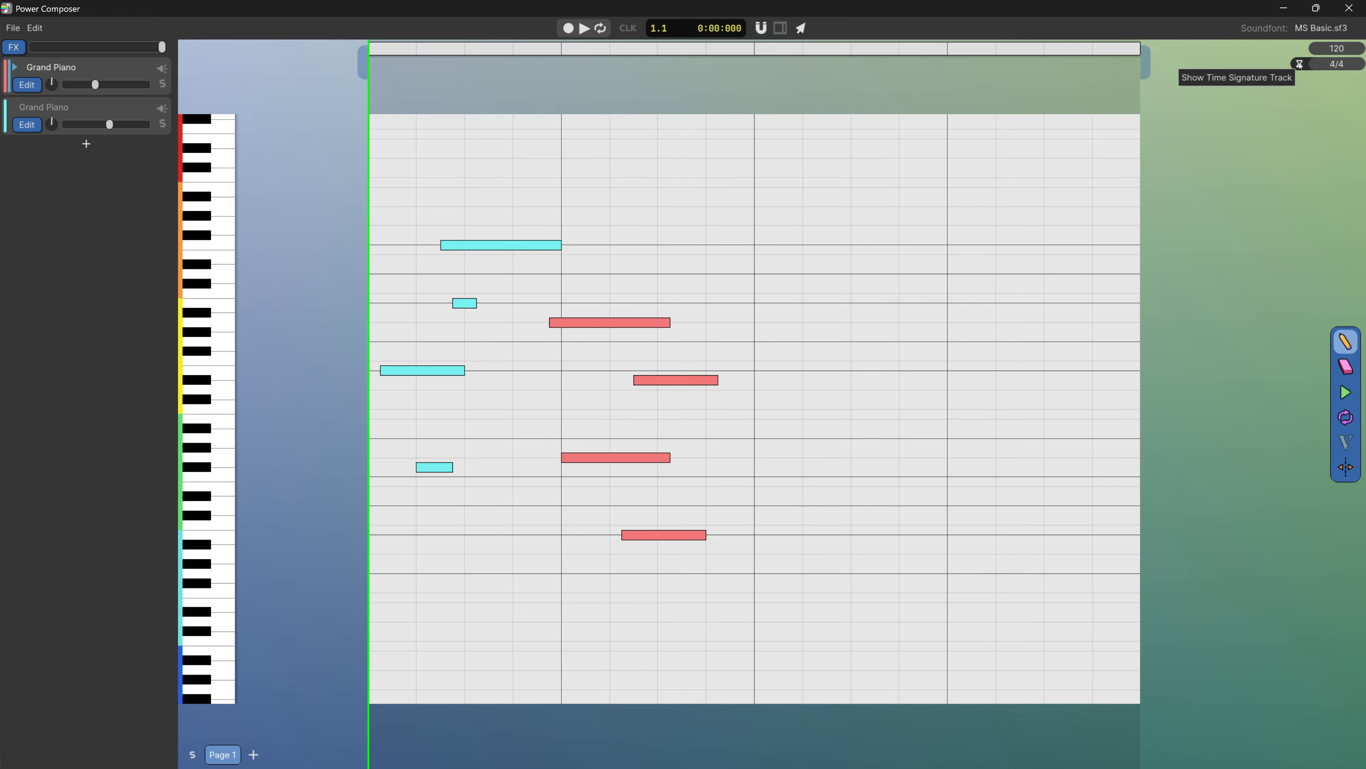
Show the time signature track and place two 120 tempo markers and two 4/4 time signature markers along the page
{"action": "left_click", "coordinate": [1299, 63]}
{"action": "left_click", "coordinate": [662, 49]}
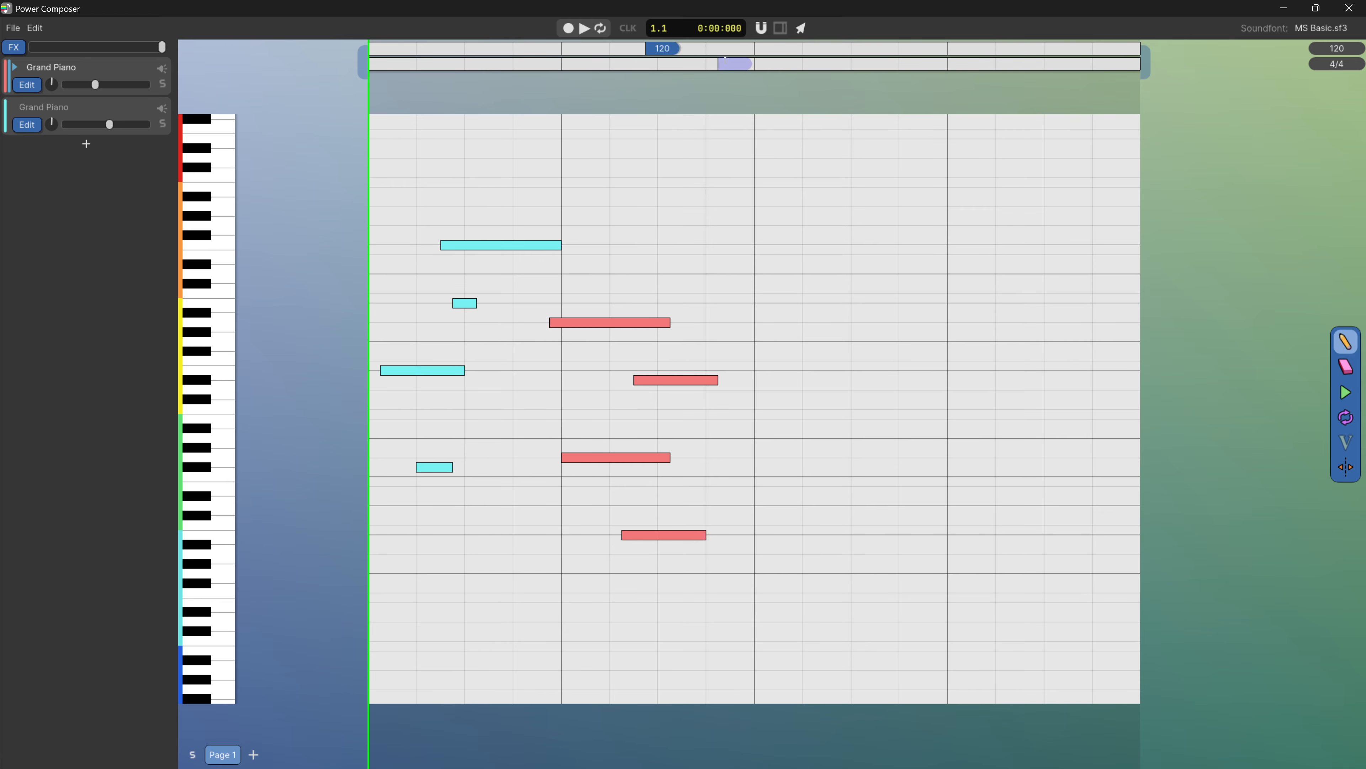
{"action": "left_click", "coordinate": [725, 63]}
{"action": "left_click", "coordinate": [773, 48]}
{"action": "left_click", "coordinate": [830, 64]}
{"action": "scroll", "coordinate": [719, 101], "scroll_direction": "down", "scroll_amount": 2}
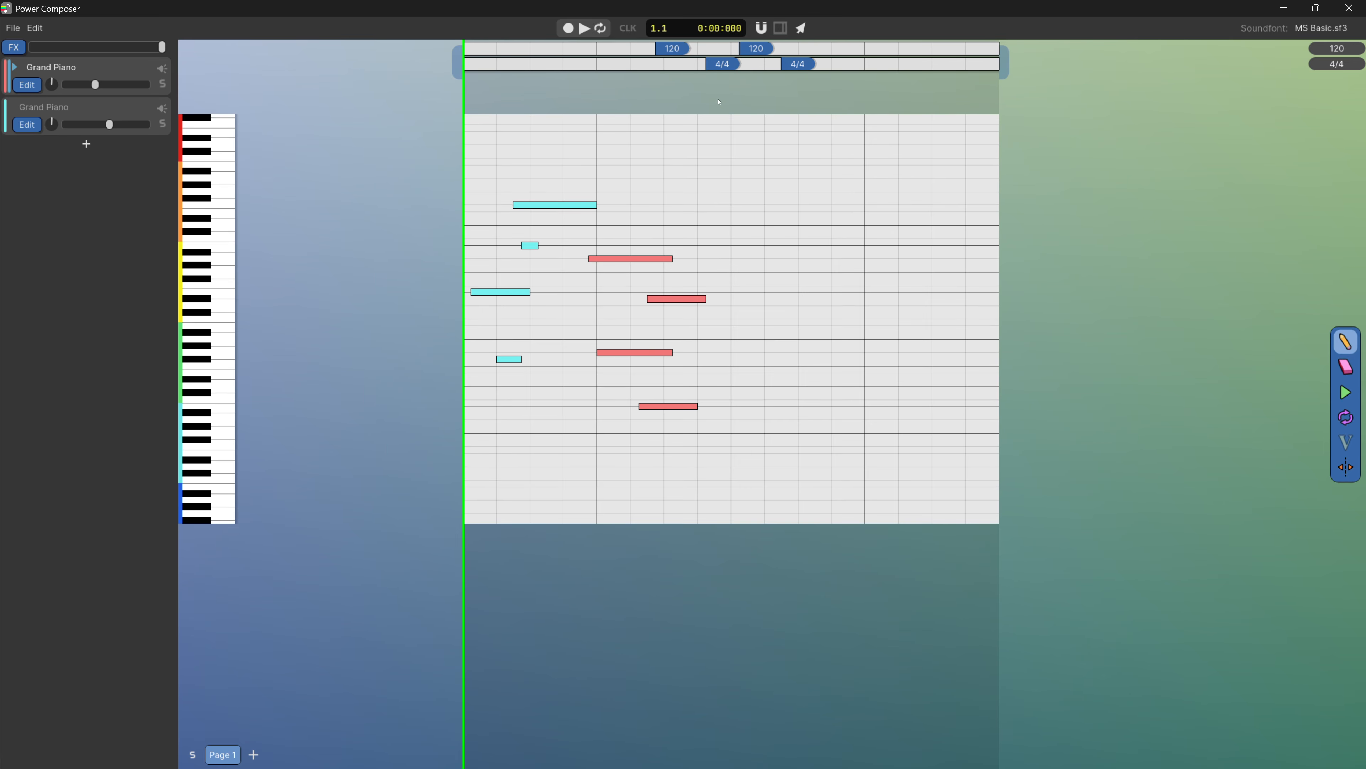
Move the second time signature marker to the start of bar 4 and set it to 3/4
{"action": "left_click_drag", "start_coordinate": [797, 63], "coordinate": [873, 63]}
{"action": "double_click", "coordinate": [875, 64]}
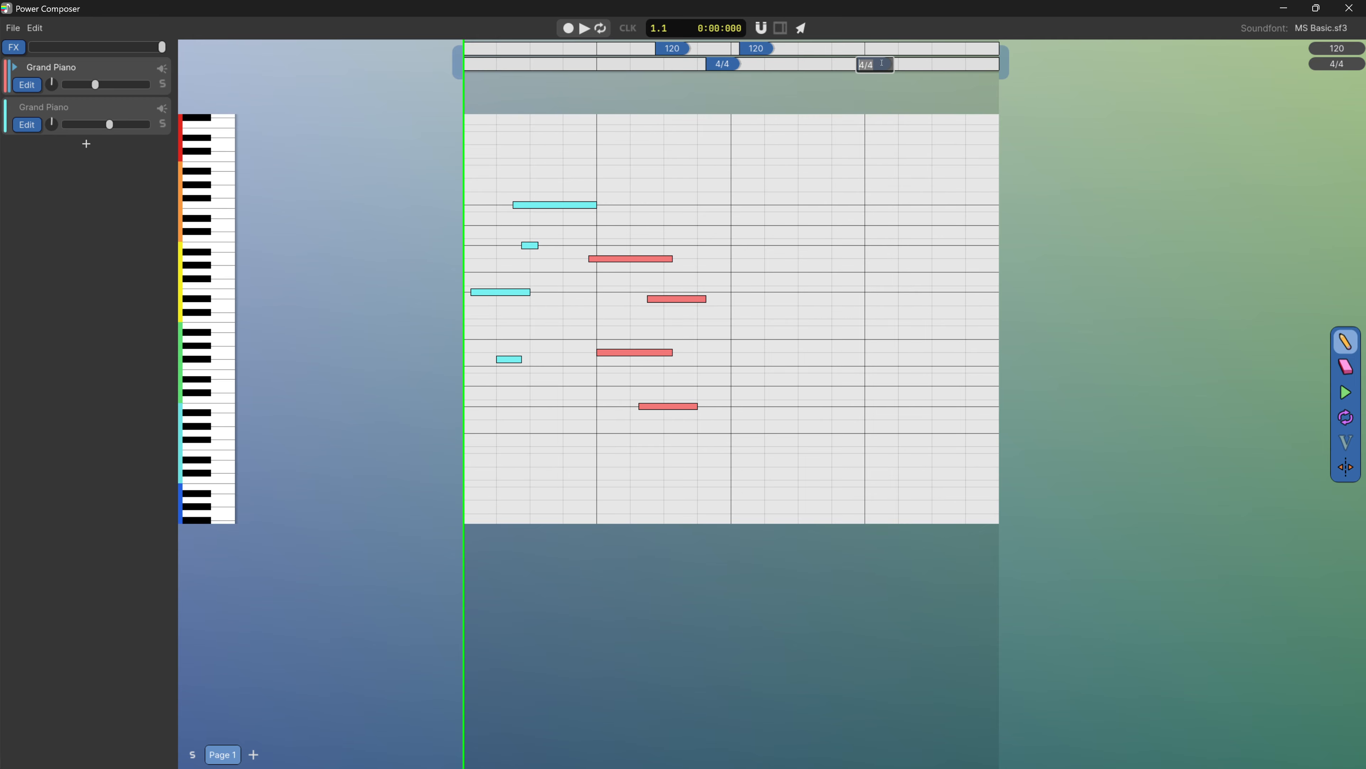
{"action": "type", "text": "3/4"}
{"action": "key", "text": "Return"}
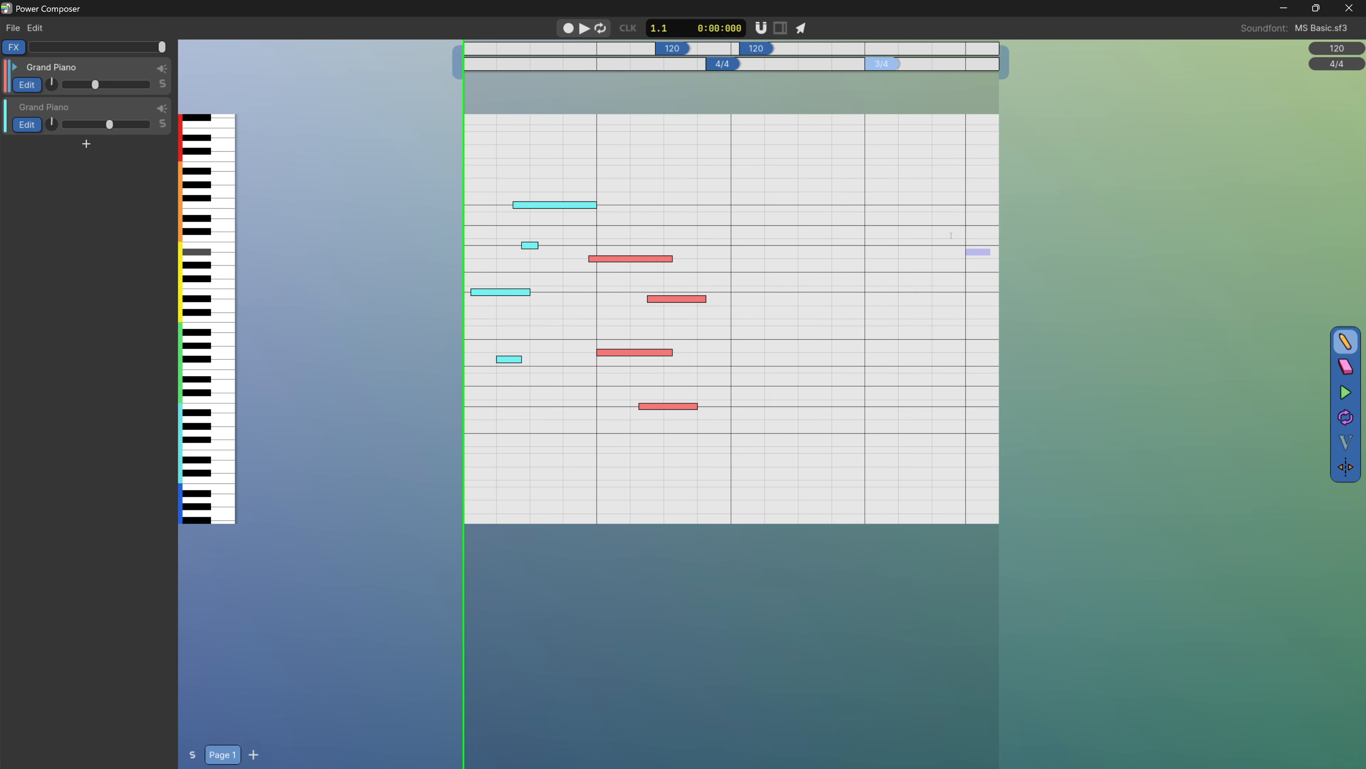
Select all the tempo and time signature markers and delete them
{"action": "scroll", "coordinate": [921, 159], "scroll_direction": "down", "scroll_amount": 1}
{"action": "left_click_drag", "start_coordinate": [921, 156], "coordinate": [914, 178]}
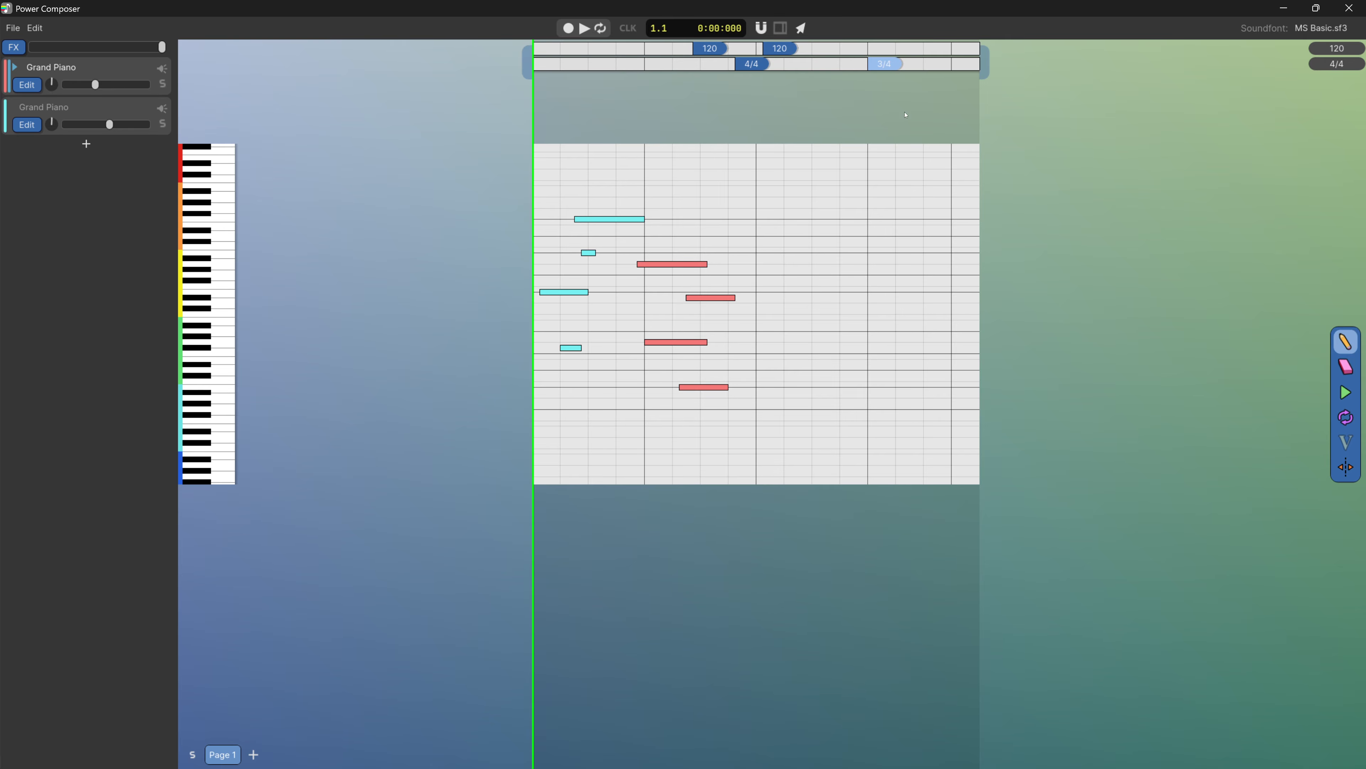
{"action": "left_click_drag", "start_coordinate": [920, 109], "coordinate": [646, 46]}
{"action": "key", "text": "Delete"}
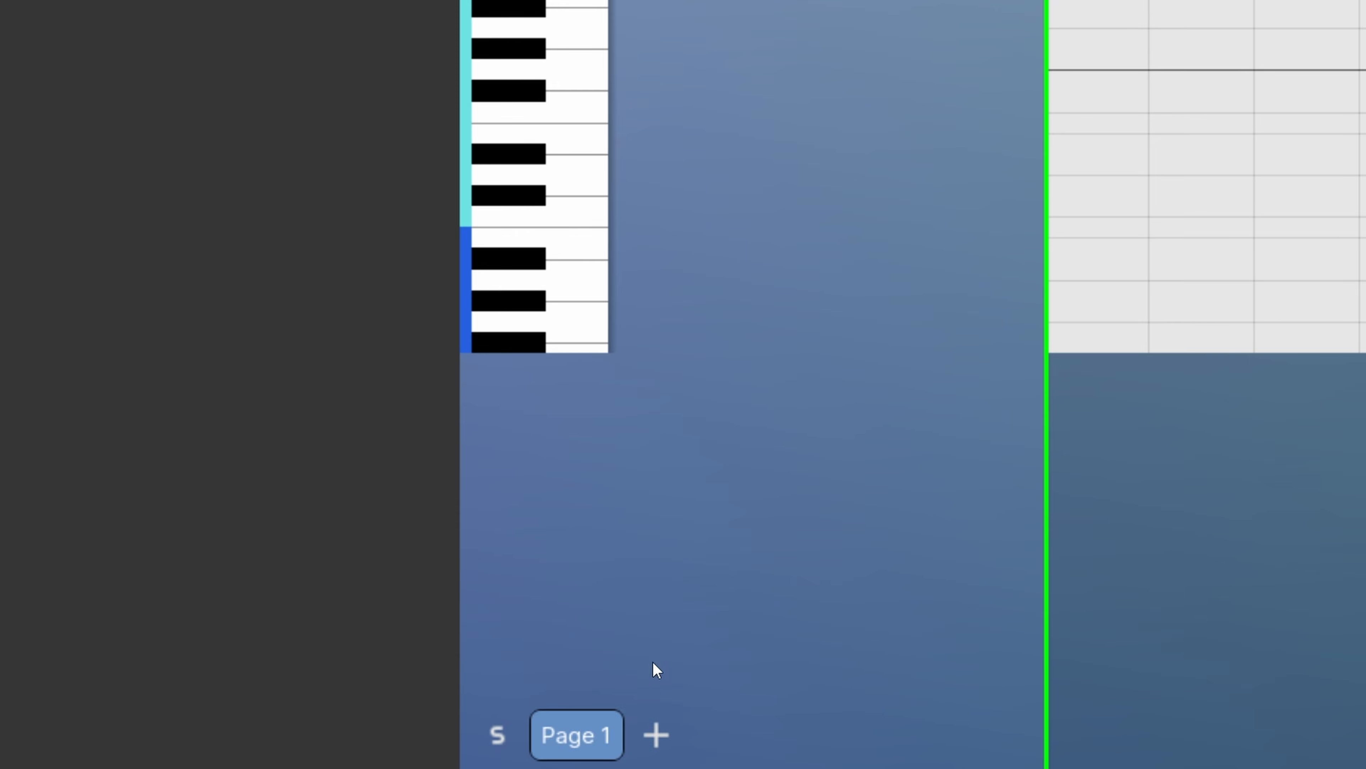
Add Page 2 and place four short notes of rising pitch across its second and third bars
{"action": "left_click", "coordinate": [656, 735]}
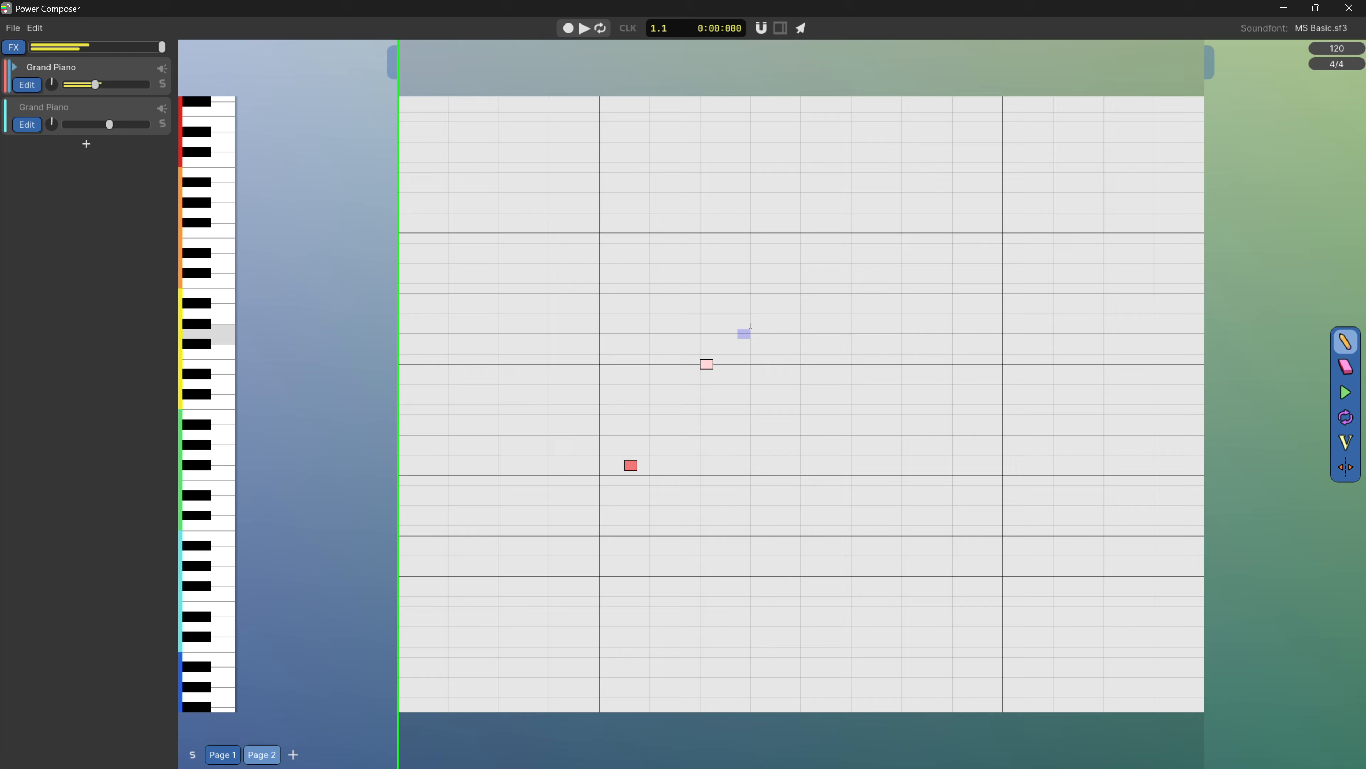
{"action": "left_click", "coordinate": [782, 283]}
{"action": "left_click", "coordinate": [832, 232]}
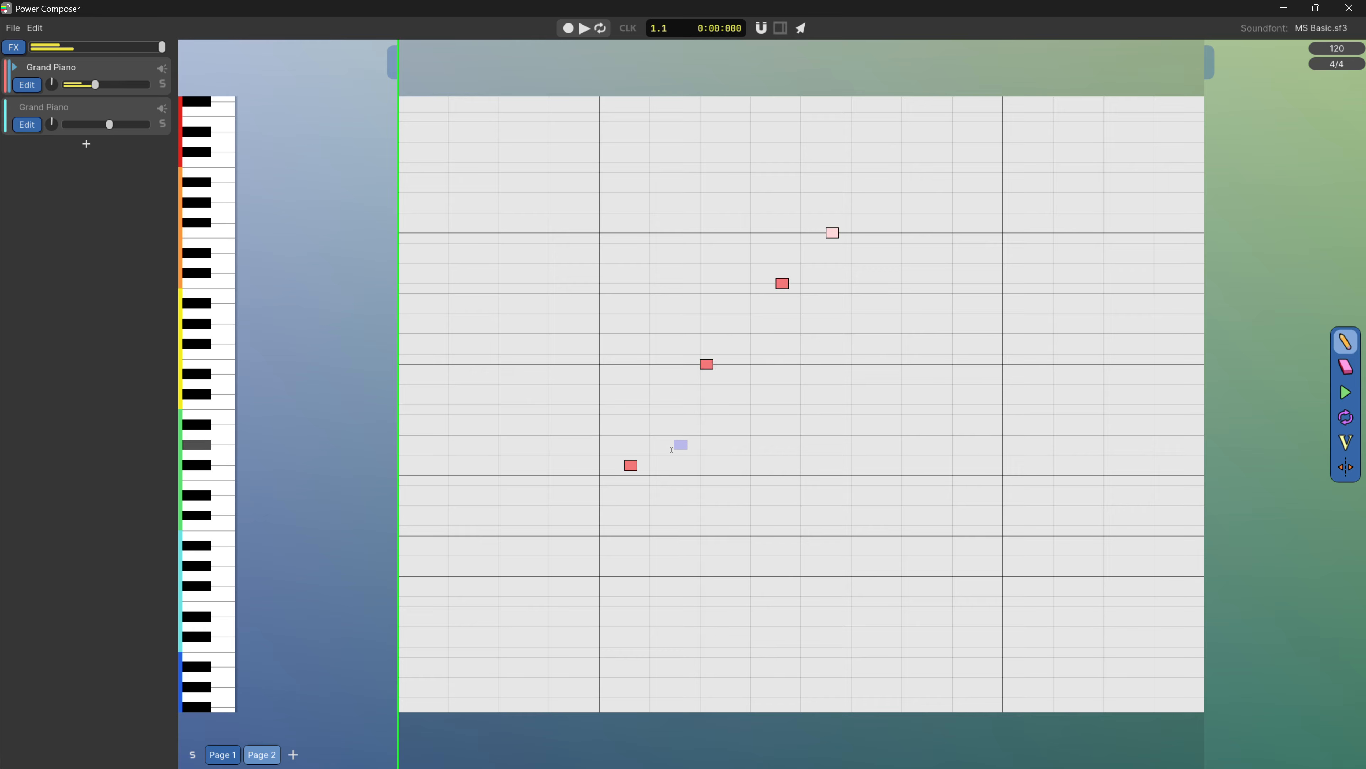
{"action": "scroll", "coordinate": [770, 495], "scroll_direction": "down", "scroll_amount": 2}
{"action": "scroll", "coordinate": [769, 494], "scroll_direction": "up", "scroll_amount": 2}
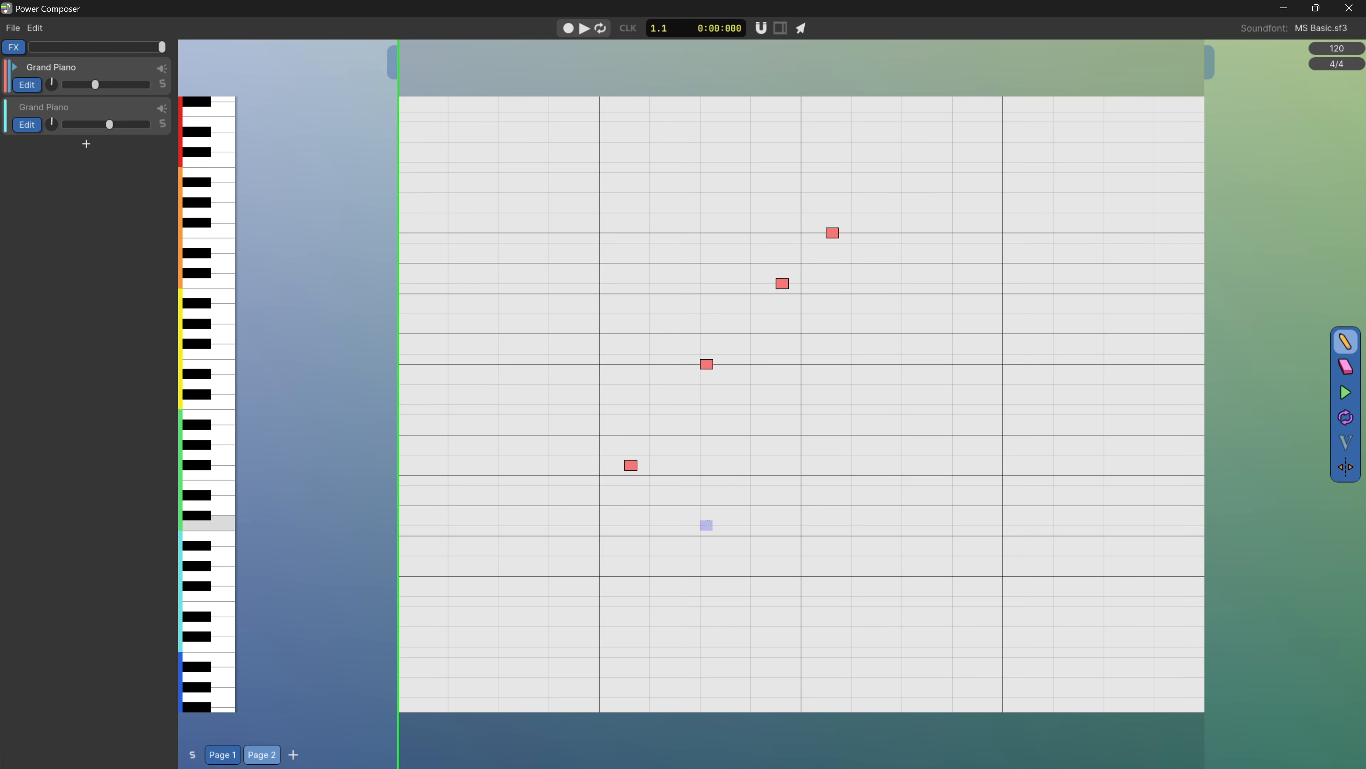
Return to Page 1, set the playhead at the start of bar 4 and play through into Page 2
{"action": "left_click", "coordinate": [230, 752]}
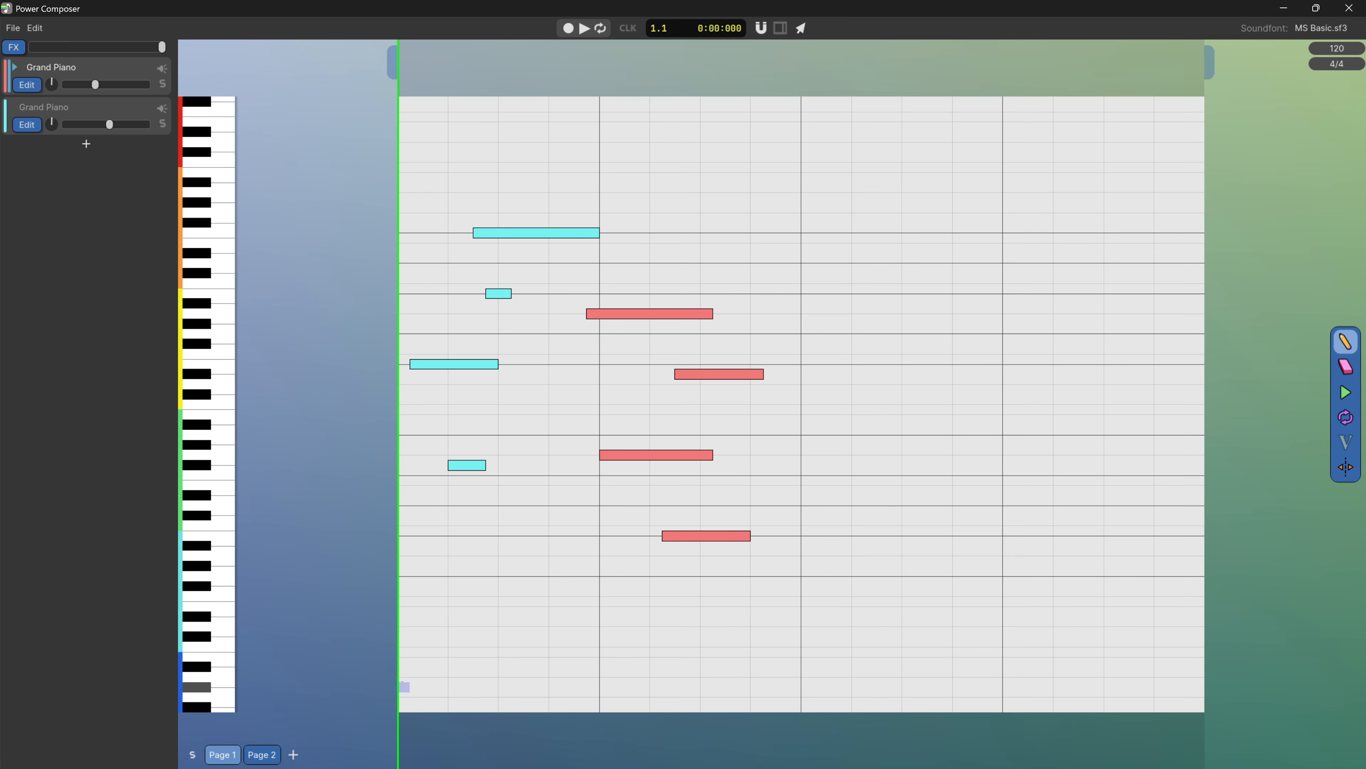
{"action": "key", "text": "p"}
{"action": "left_click", "coordinate": [1004, 461]}
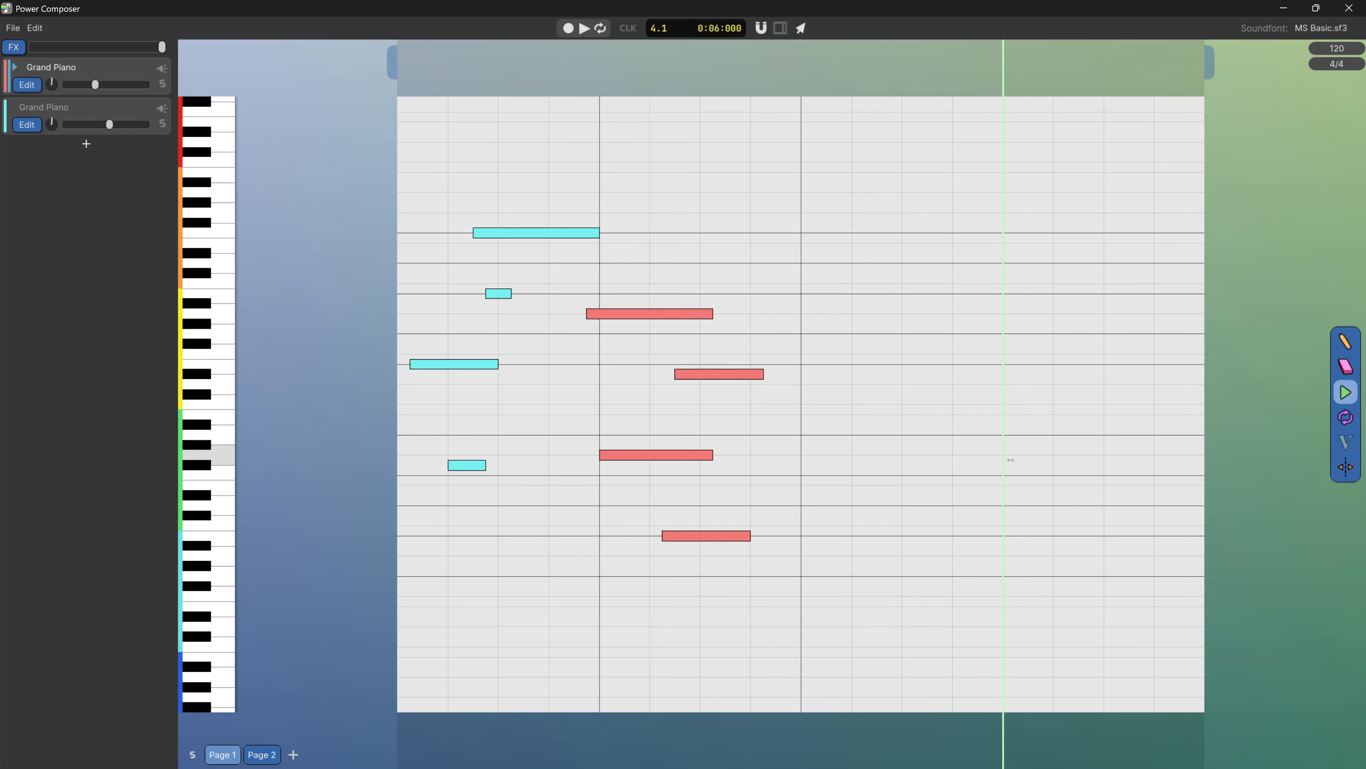
{"action": "key", "text": "space"}
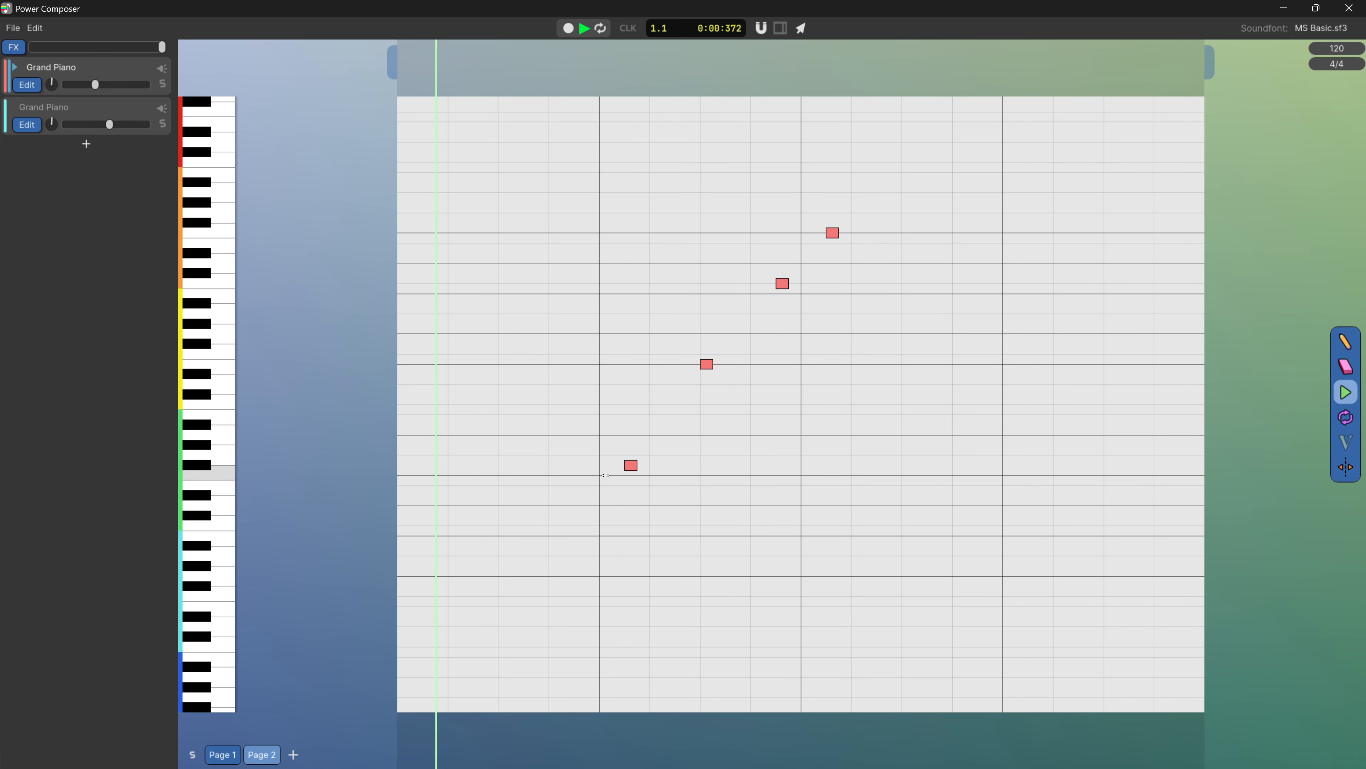
{"action": "key", "text": "space"}
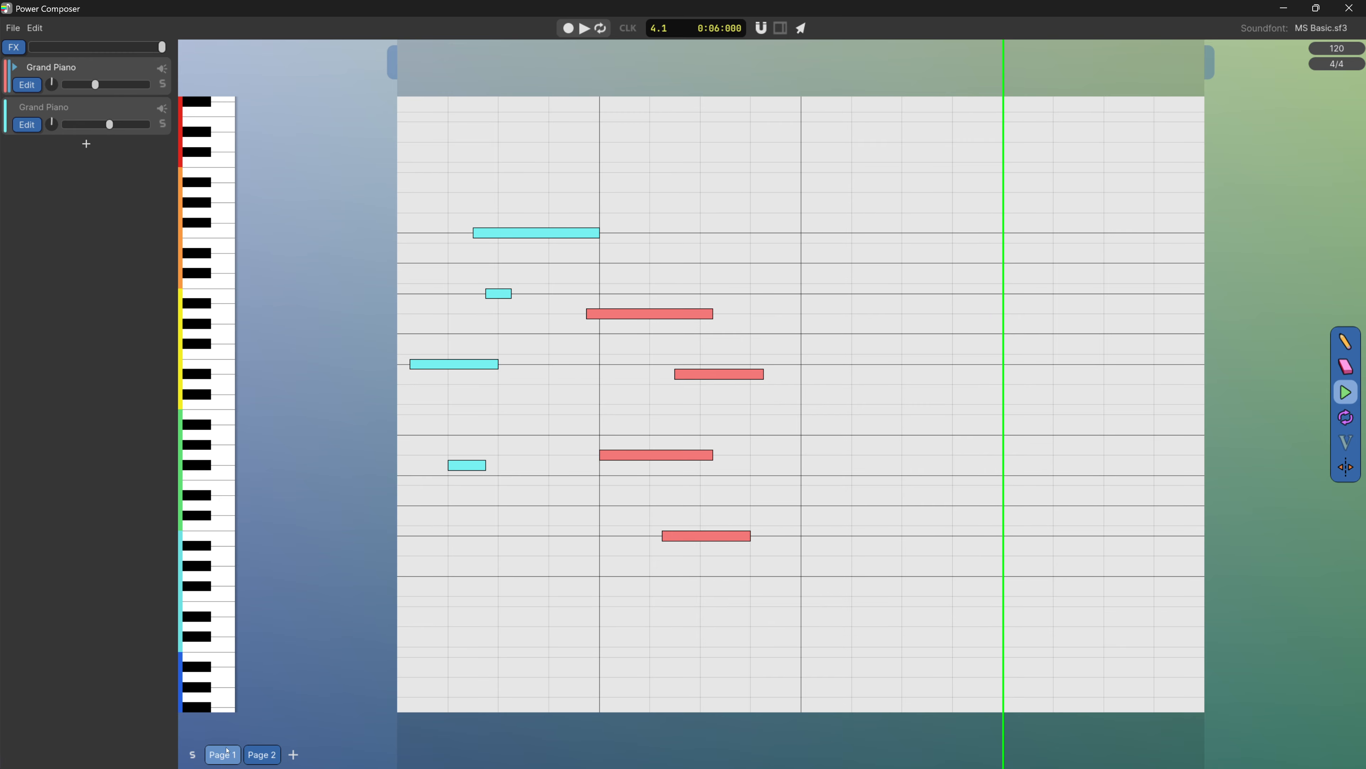
Switch between the two existing pages, add a third page and open it
{"action": "left_click", "coordinate": [266, 755]}
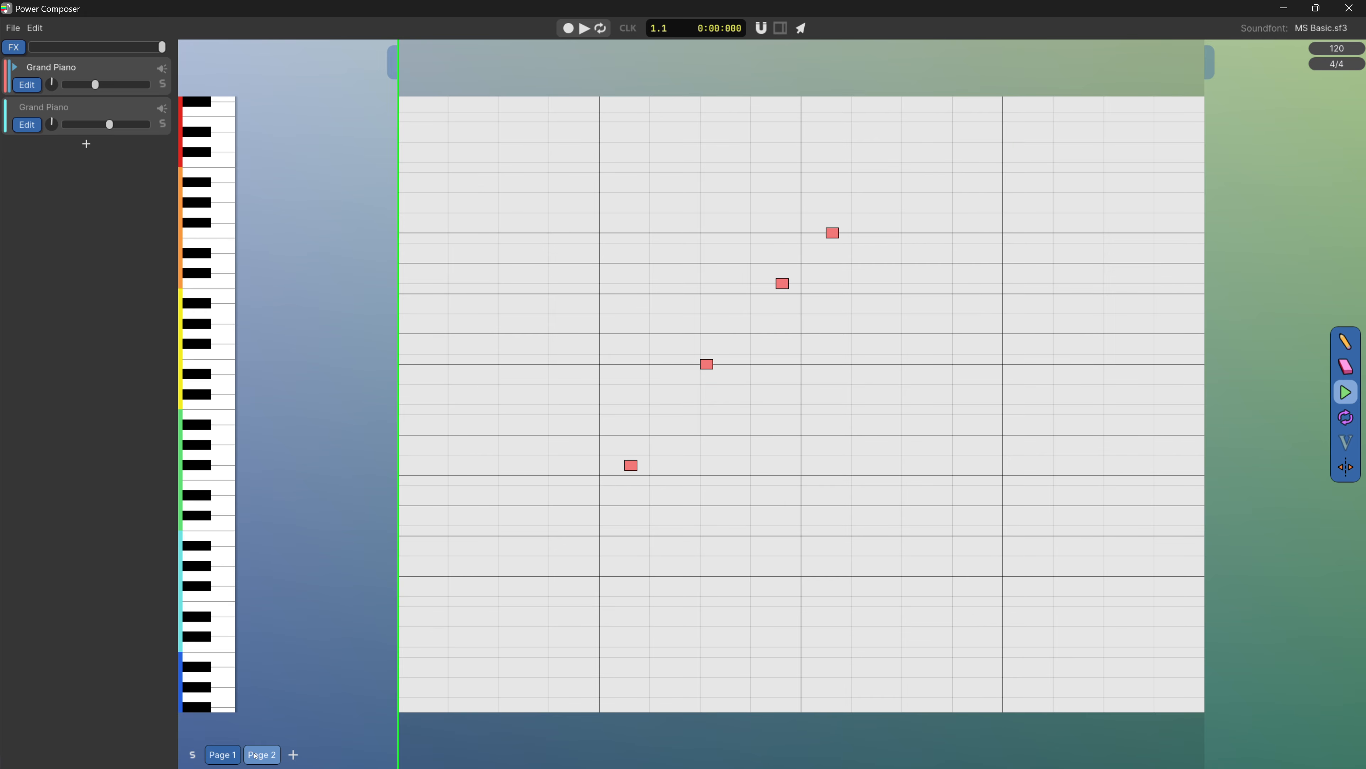
{"action": "left_click", "coordinate": [236, 757]}
{"action": "left_click", "coordinate": [262, 761]}
{"action": "left_click", "coordinate": [290, 756]}
{"action": "left_click", "coordinate": [295, 762]}
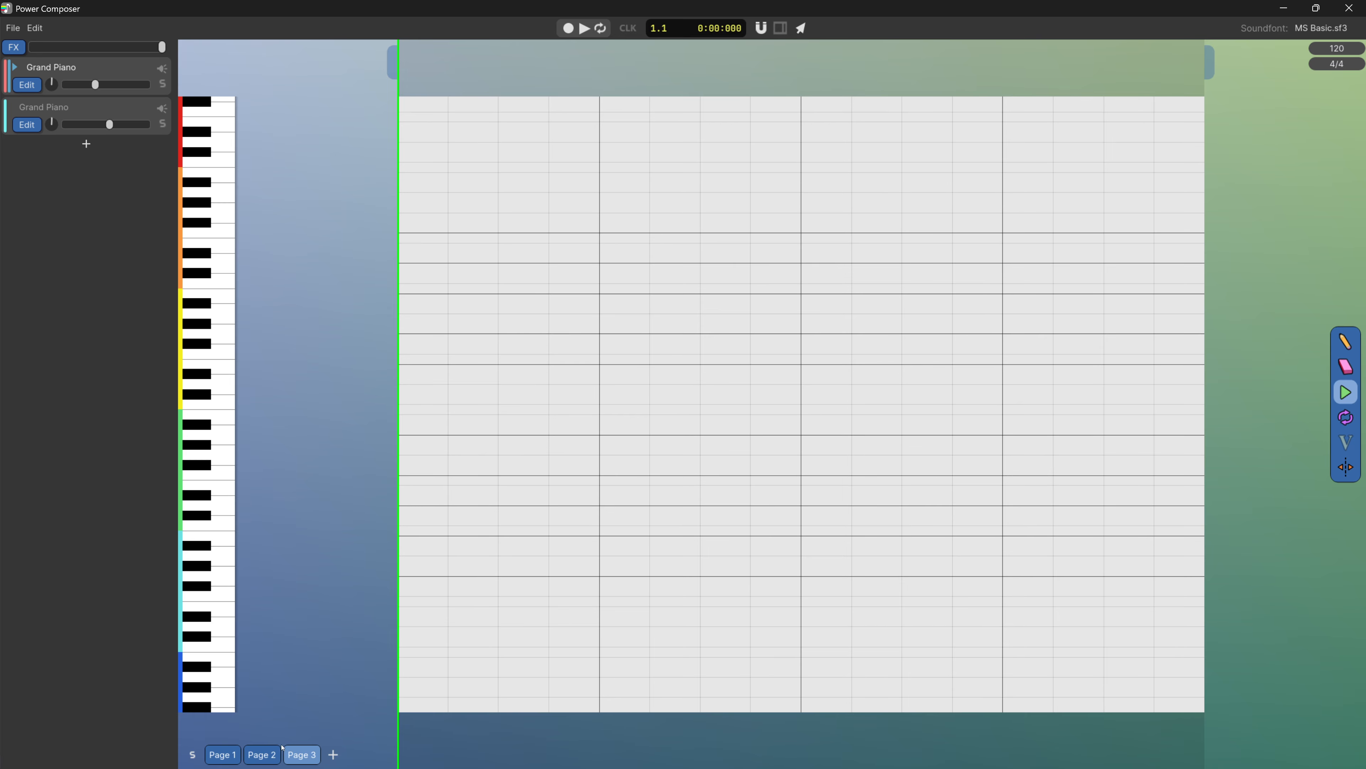
Draw nine short notes across Page 3, rising through the first two bars and falling through the last two
{"action": "left_click", "coordinate": [1346, 340]}
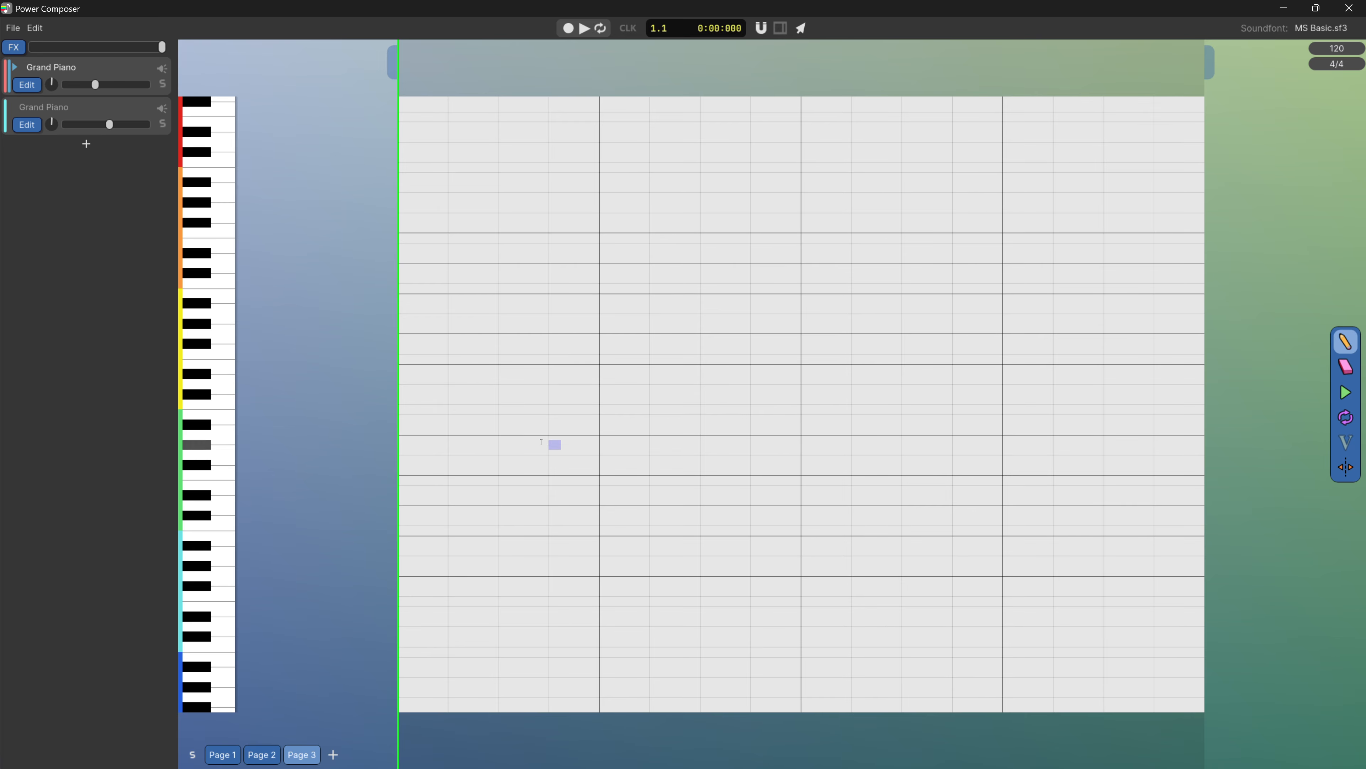
{"action": "left_click", "coordinate": [405, 465]}
{"action": "left_click", "coordinate": [517, 374]}
{"action": "left_click", "coordinate": [630, 293]}
{"action": "left_click", "coordinate": [707, 253]}
{"action": "left_click", "coordinate": [744, 242]}
{"action": "left_click", "coordinate": [857, 384]}
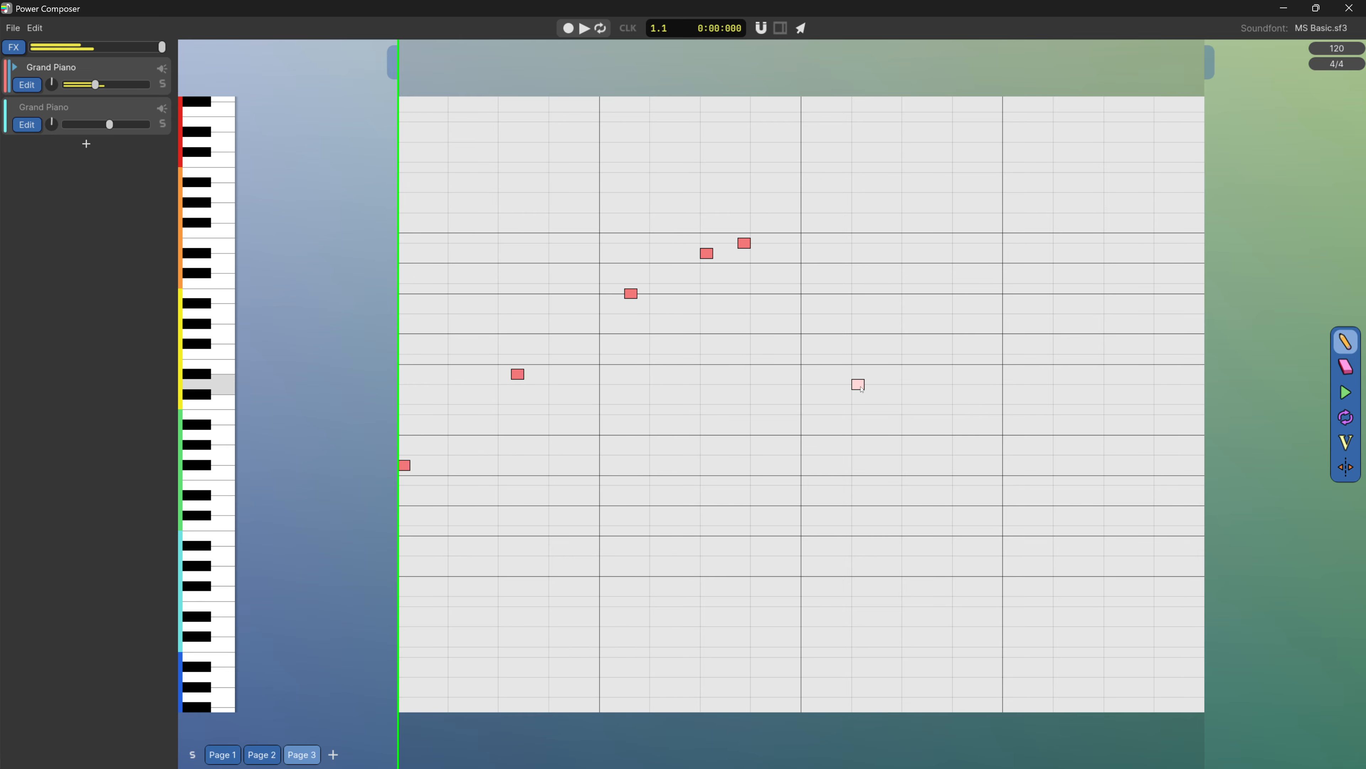
{"action": "left_click", "coordinate": [970, 411]}
{"action": "left_click", "coordinate": [1058, 473]}
{"action": "left_click", "coordinate": [1121, 506]}
{"action": "scroll", "coordinate": [1022, 525], "scroll_direction": "down", "scroll_amount": 1}
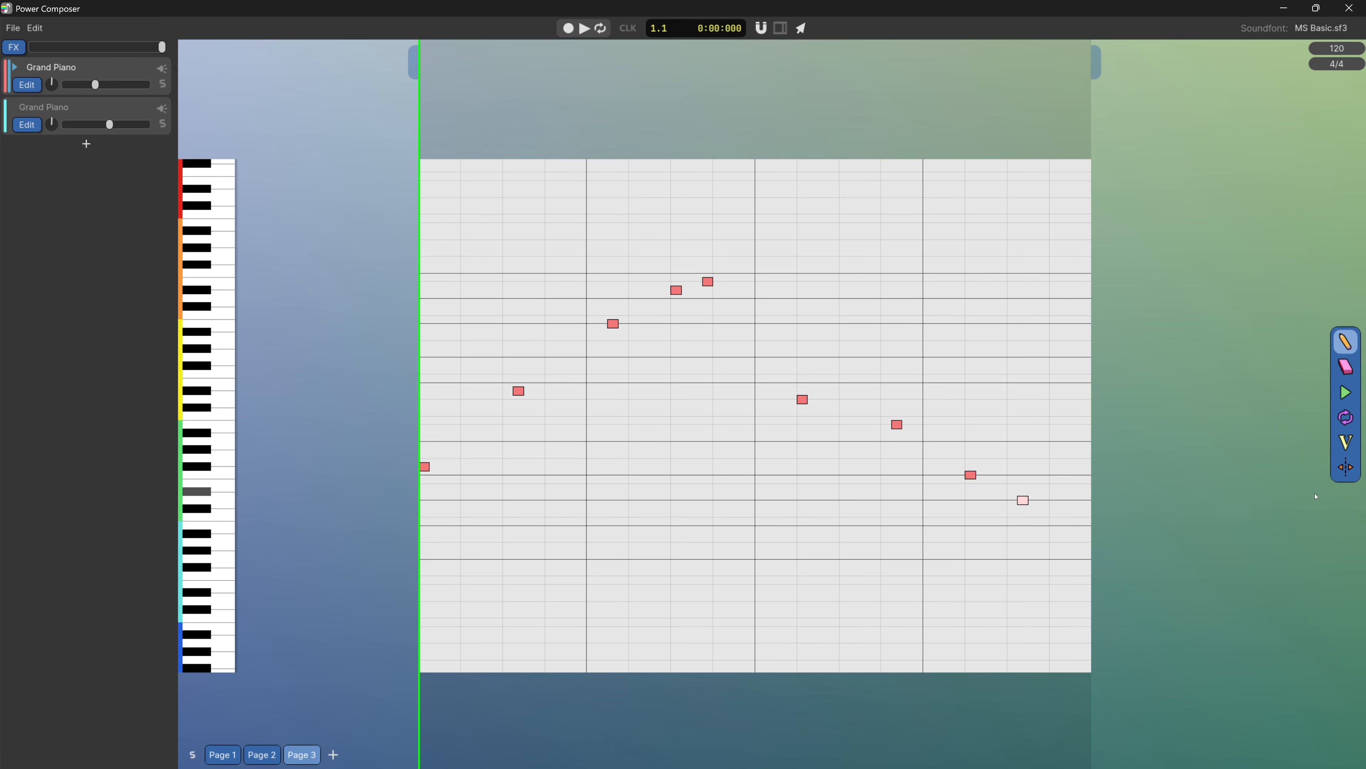
Split Page 3 at the start of bar 3 and view both resulting pages
{"action": "left_click", "coordinate": [1345, 466]}
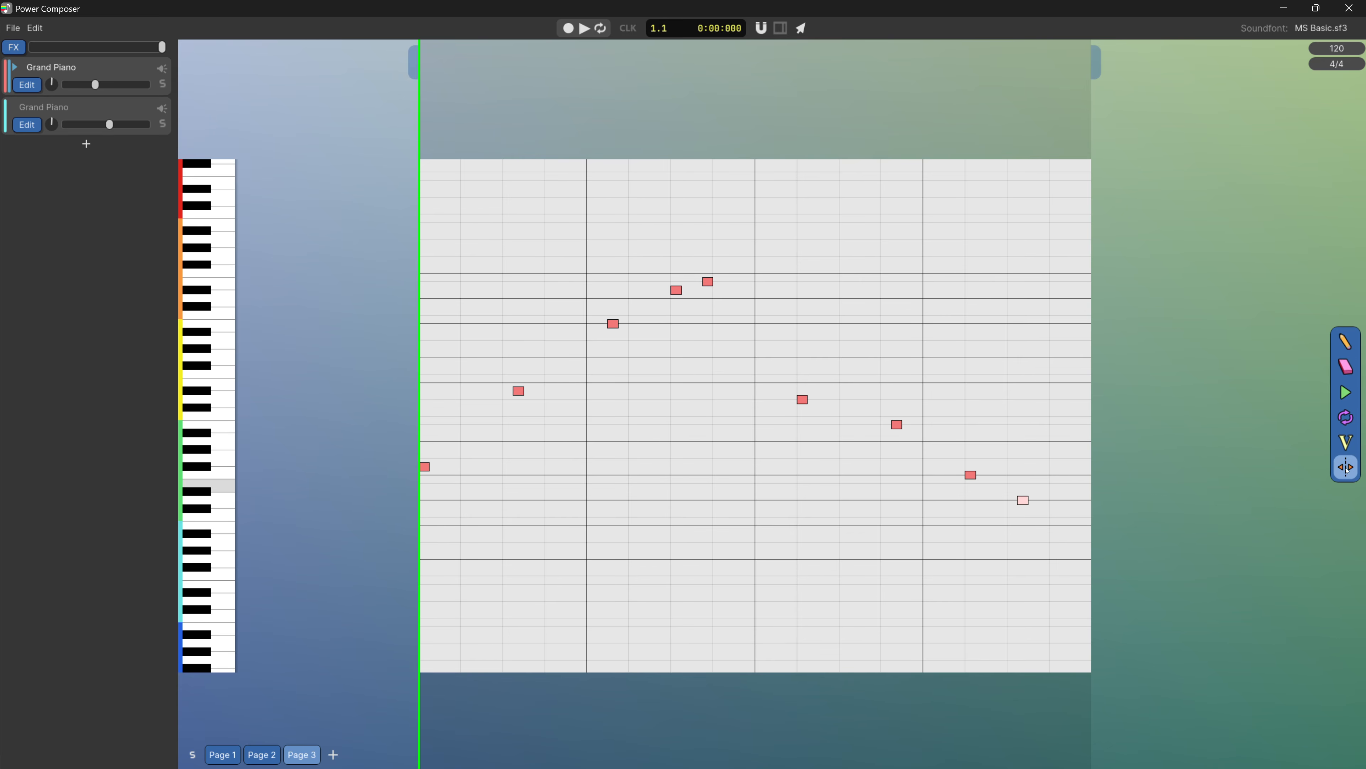
{"action": "left_click", "coordinate": [761, 529]}
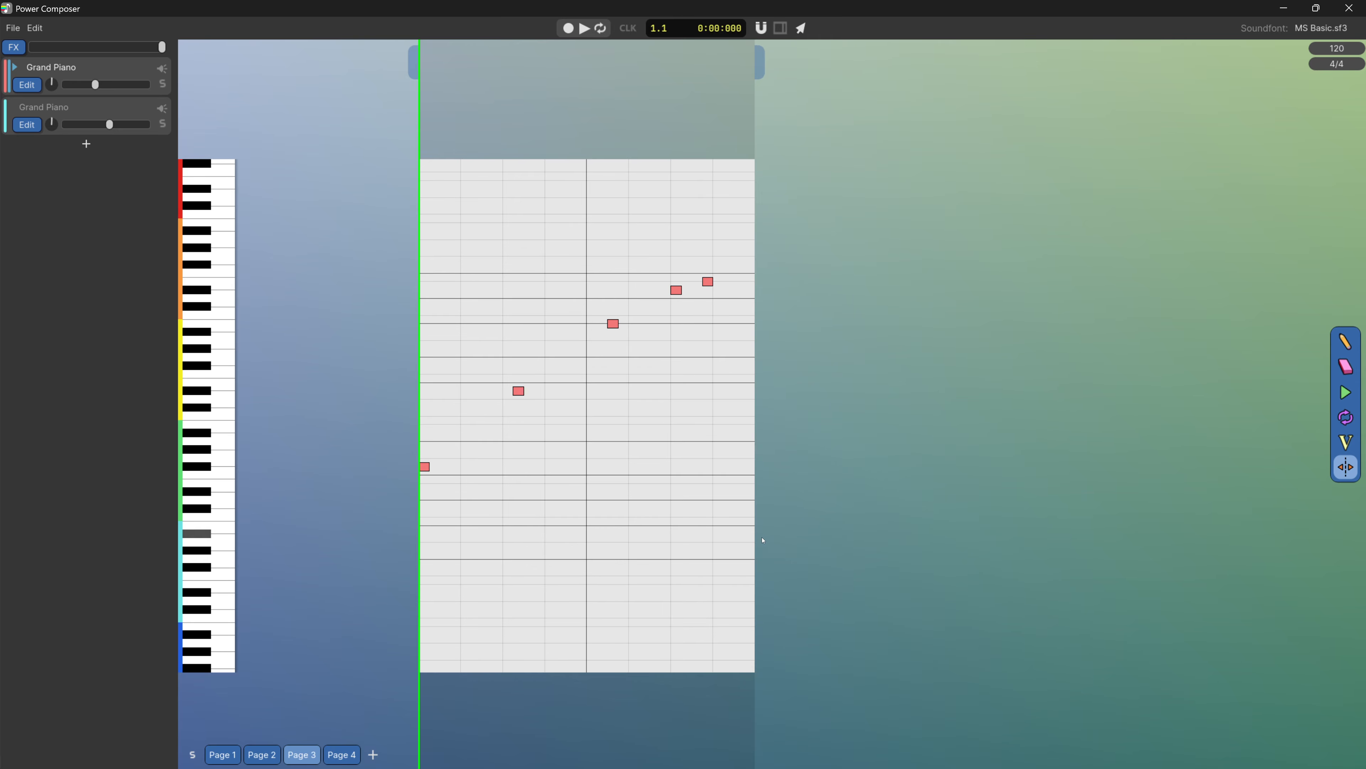
{"action": "left_click", "coordinate": [341, 755]}
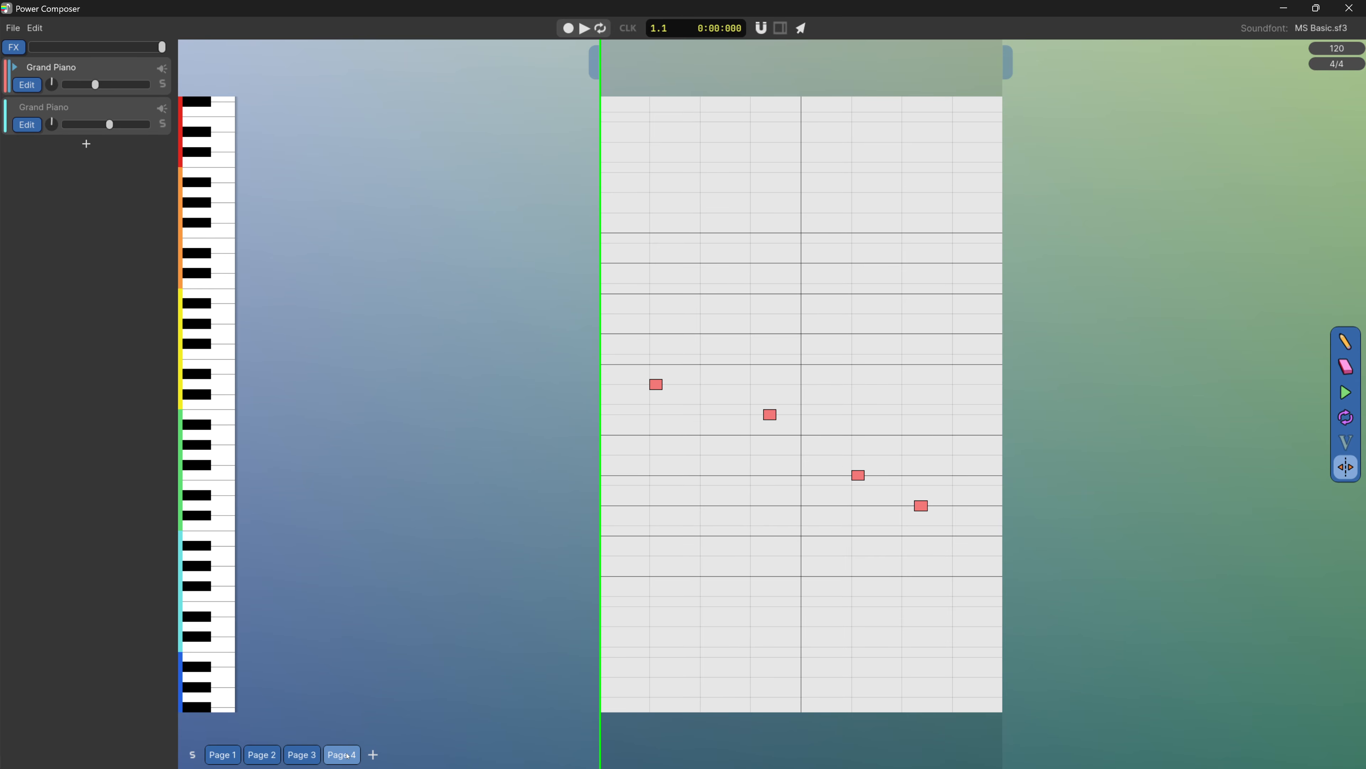
{"action": "left_click", "coordinate": [302, 754]}
{"action": "left_click", "coordinate": [341, 755]}
{"action": "scroll", "coordinate": [483, 490], "scroll_direction": "down", "scroll_amount": 3}
{"action": "left_click_drag", "start_coordinate": [483, 490], "coordinate": [509, 397]}
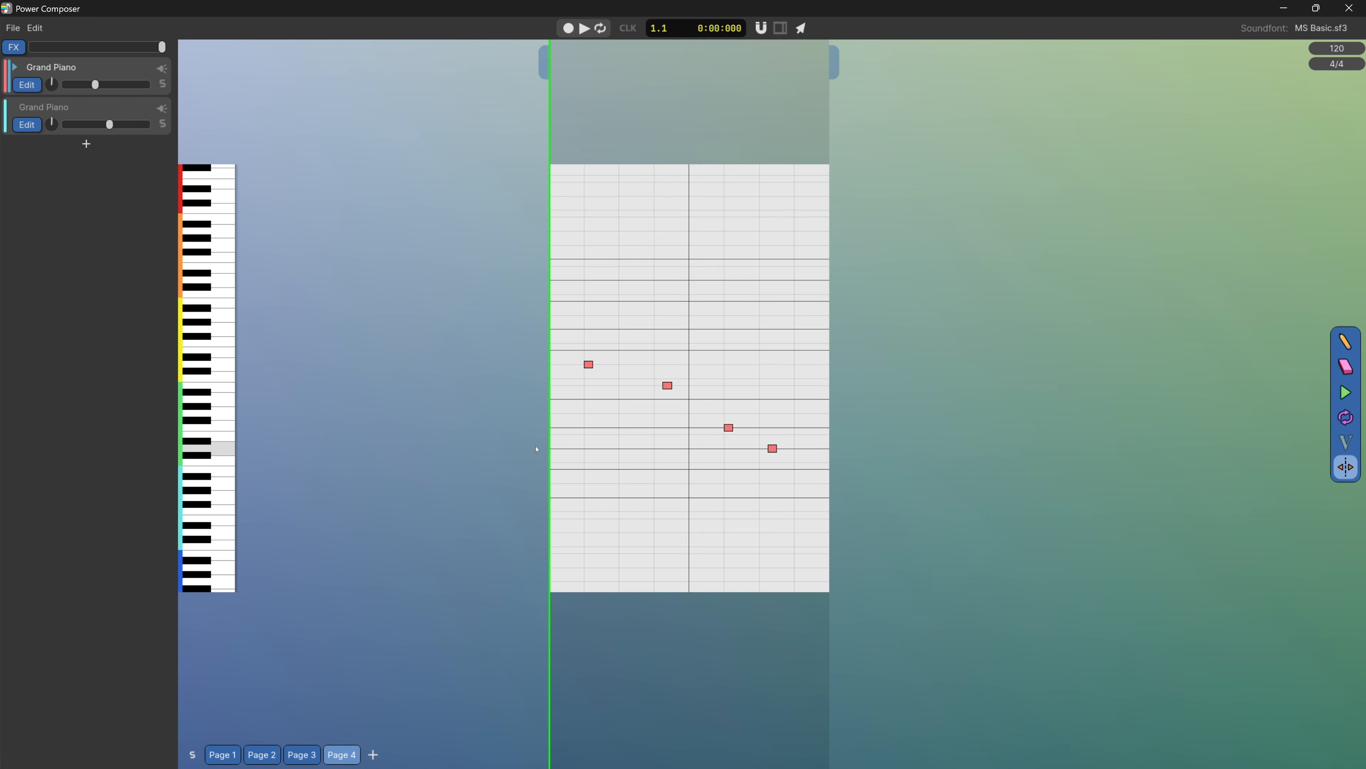
Switch back to the pencil tool and merge Page 3 with the page that follows it
{"action": "left_click", "coordinate": [35, 27]}
{"action": "left_click", "coordinate": [71, 27]}
{"action": "left_click", "coordinate": [1352, 338]}
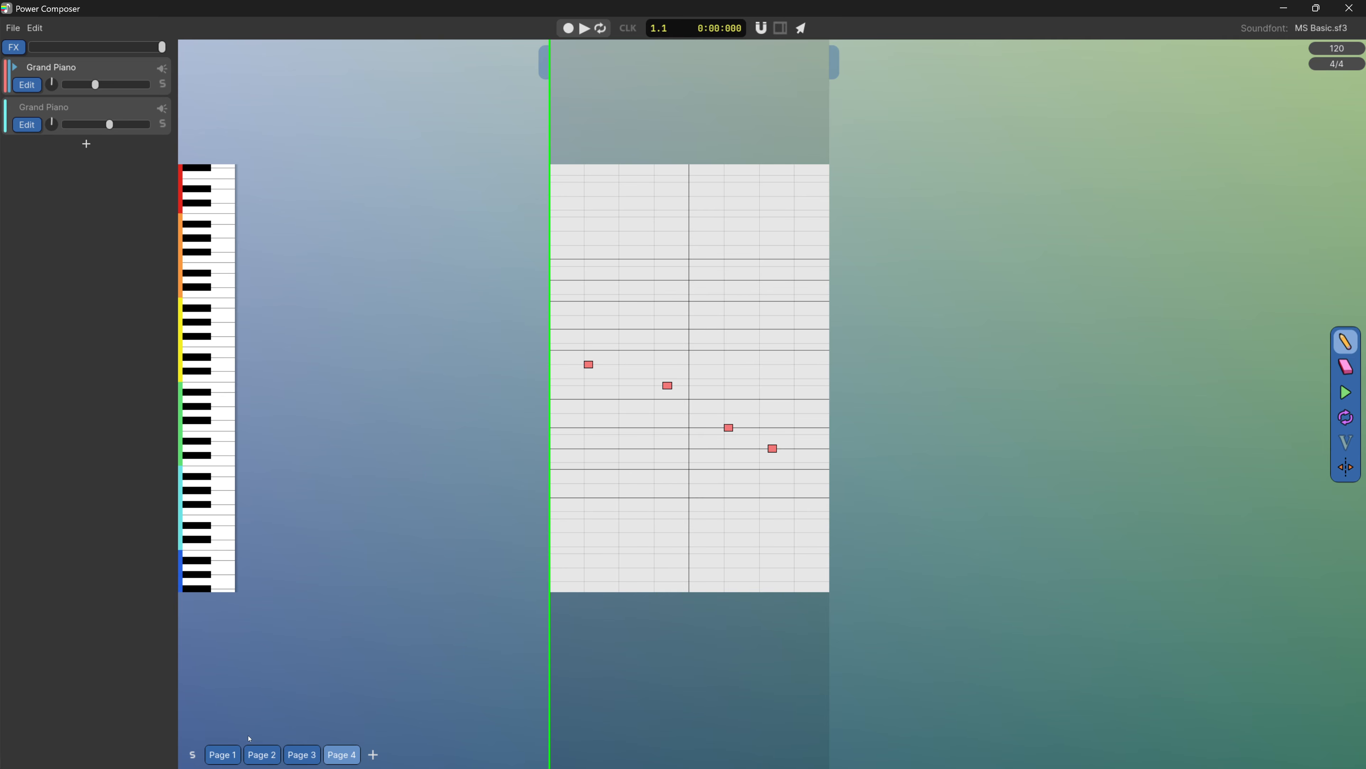
{"action": "right_click", "coordinate": [303, 754]}
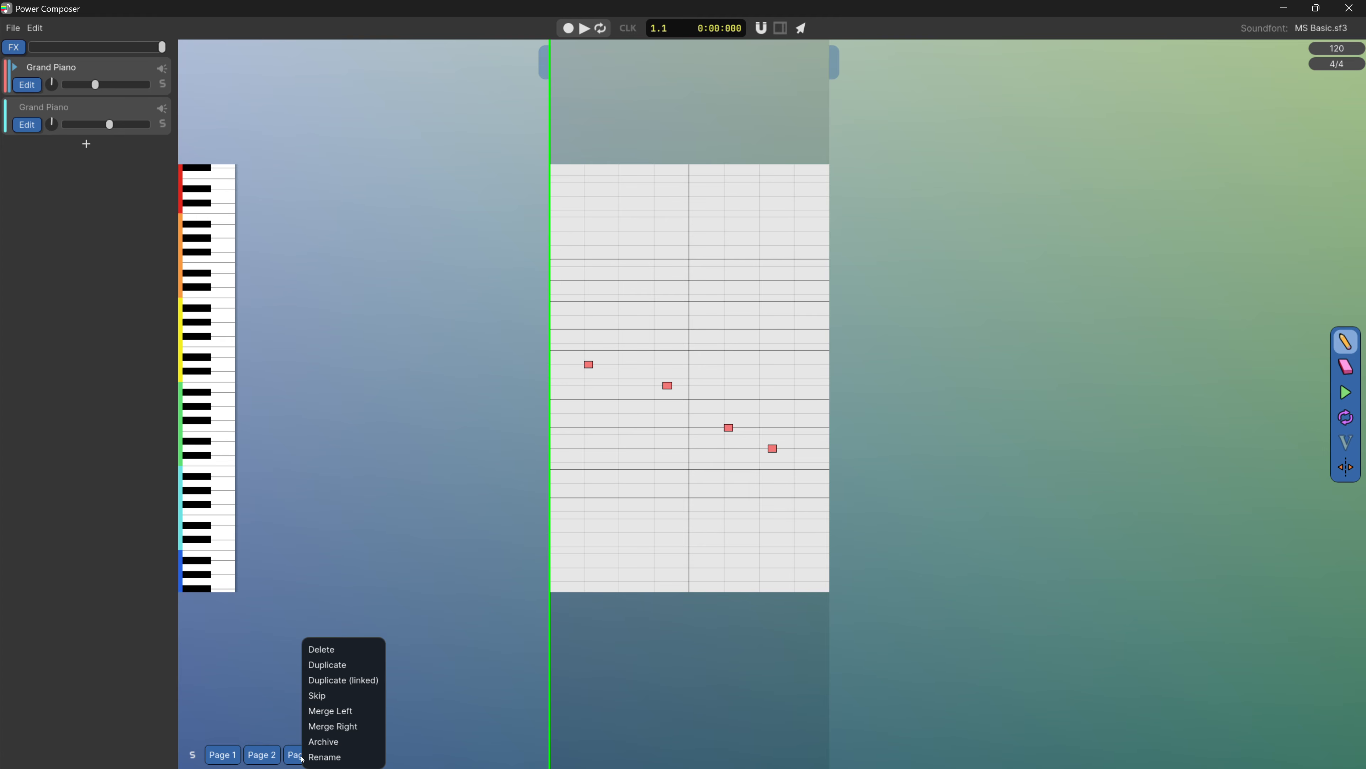
{"action": "left_click", "coordinate": [326, 727]}
{"action": "right_click", "coordinate": [344, 755]}
{"action": "left_click", "coordinate": [356, 731]}
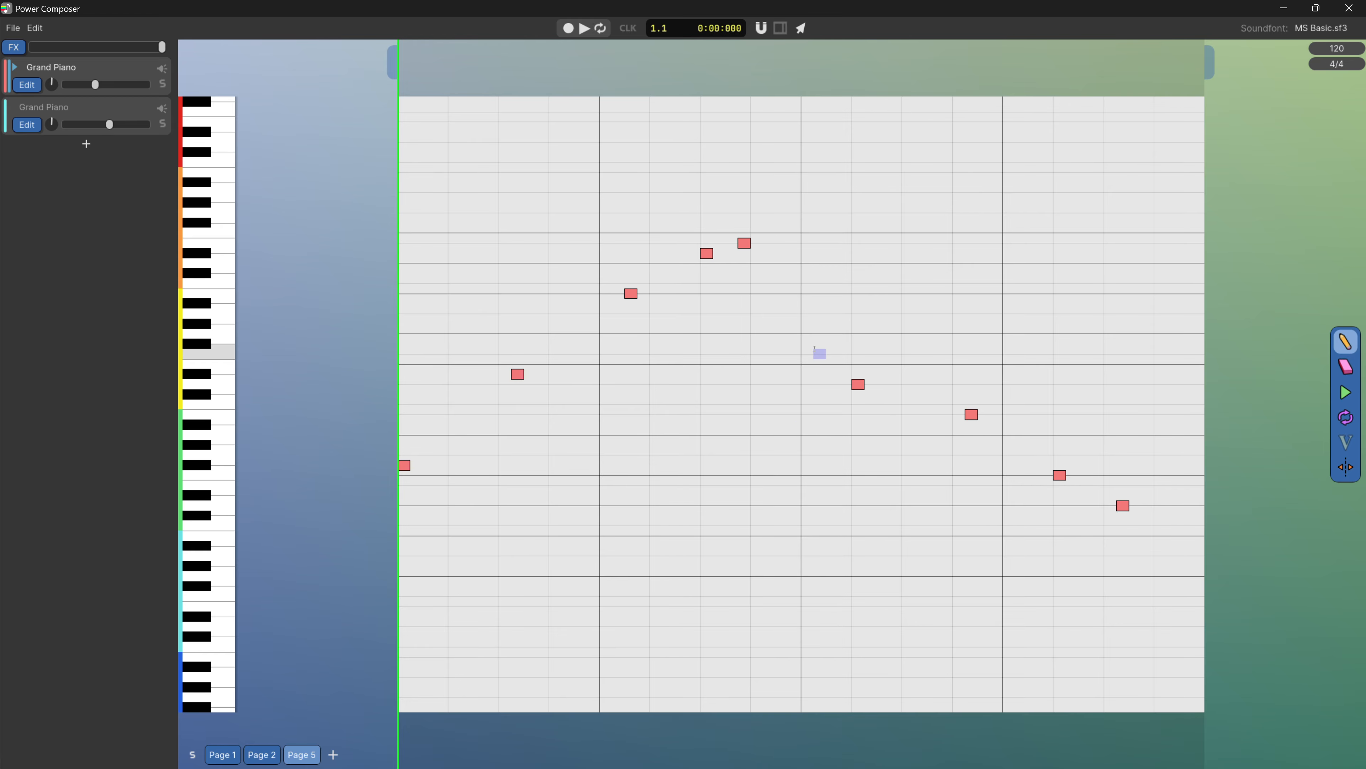
{"action": "scroll", "coordinate": [699, 319], "scroll_direction": "down", "scroll_amount": 3}
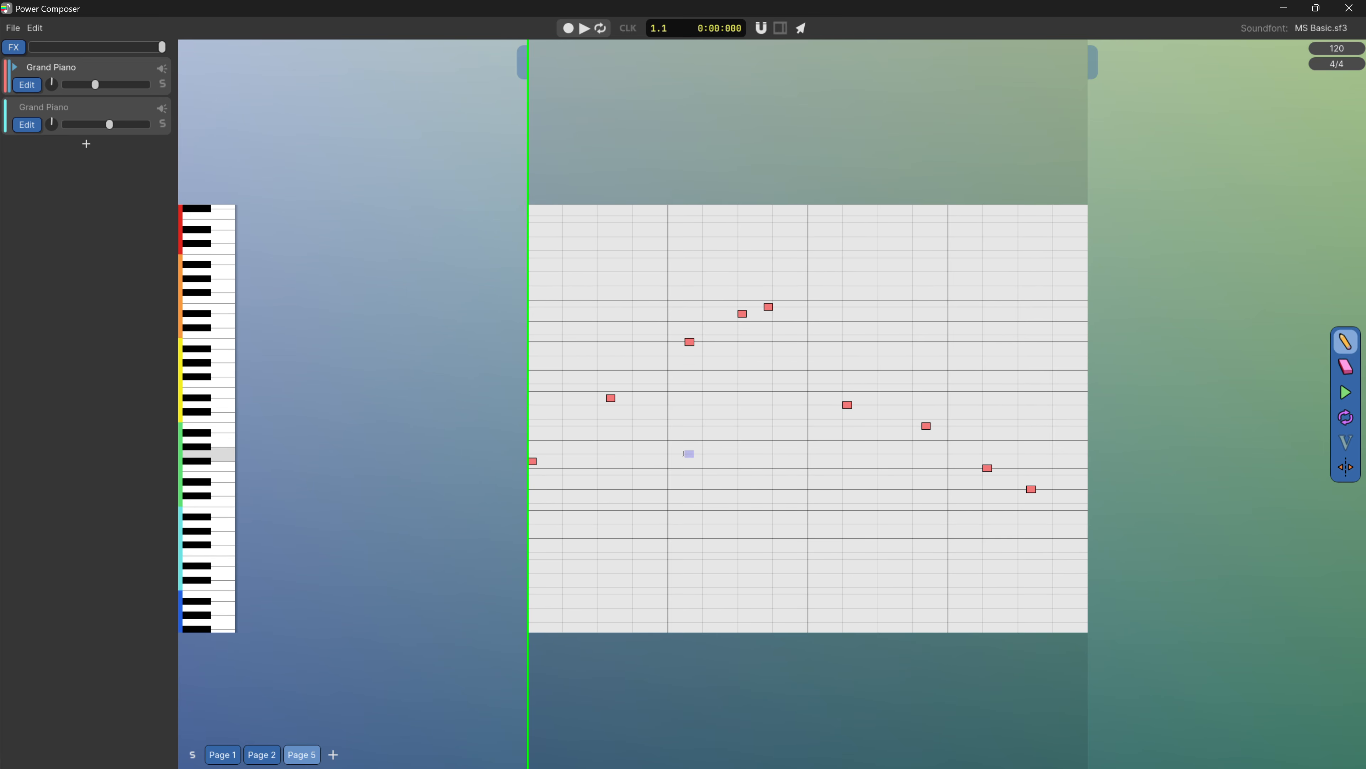
{"action": "scroll", "coordinate": [676, 452], "scroll_direction": "up", "scroll_amount": 2}
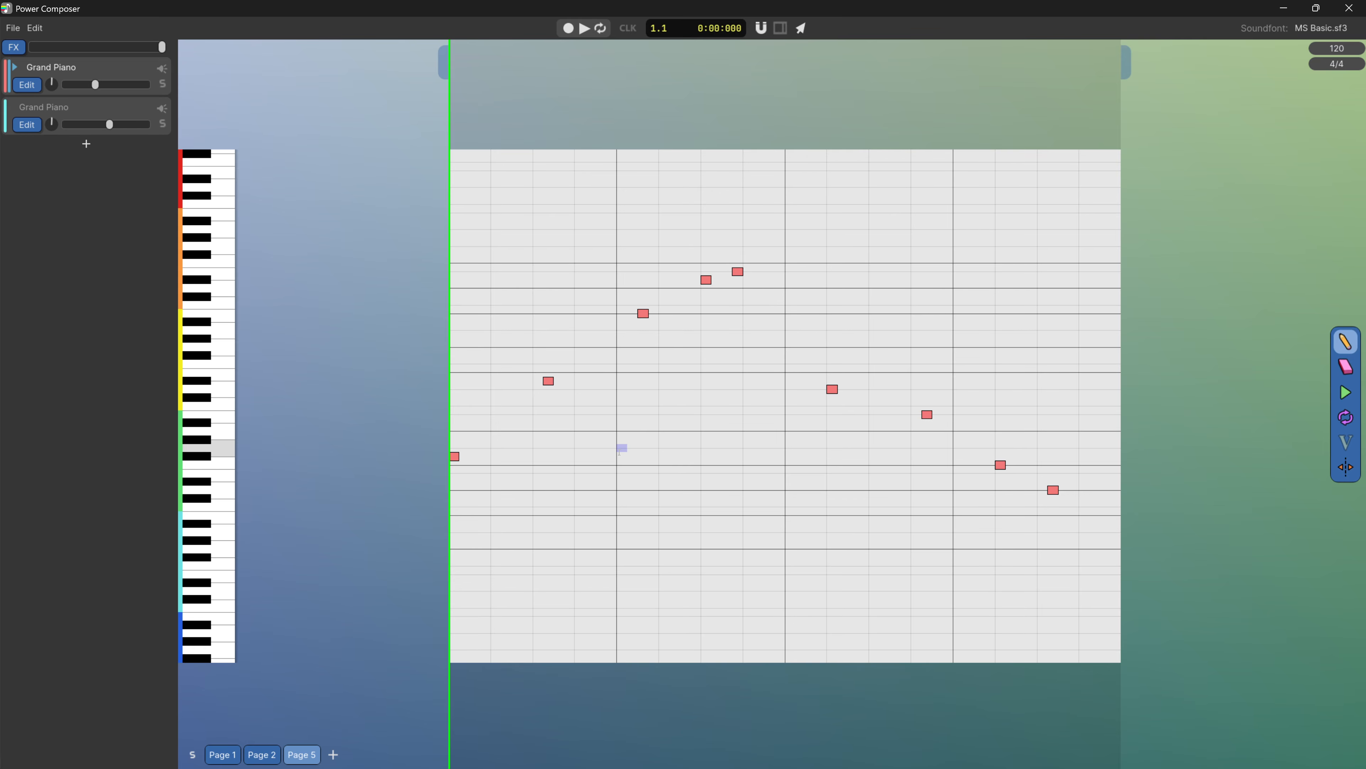
Add a page after Page 5, open it and draw seven short notes rising and falling within bar 1
{"action": "left_click", "coordinate": [334, 755]}
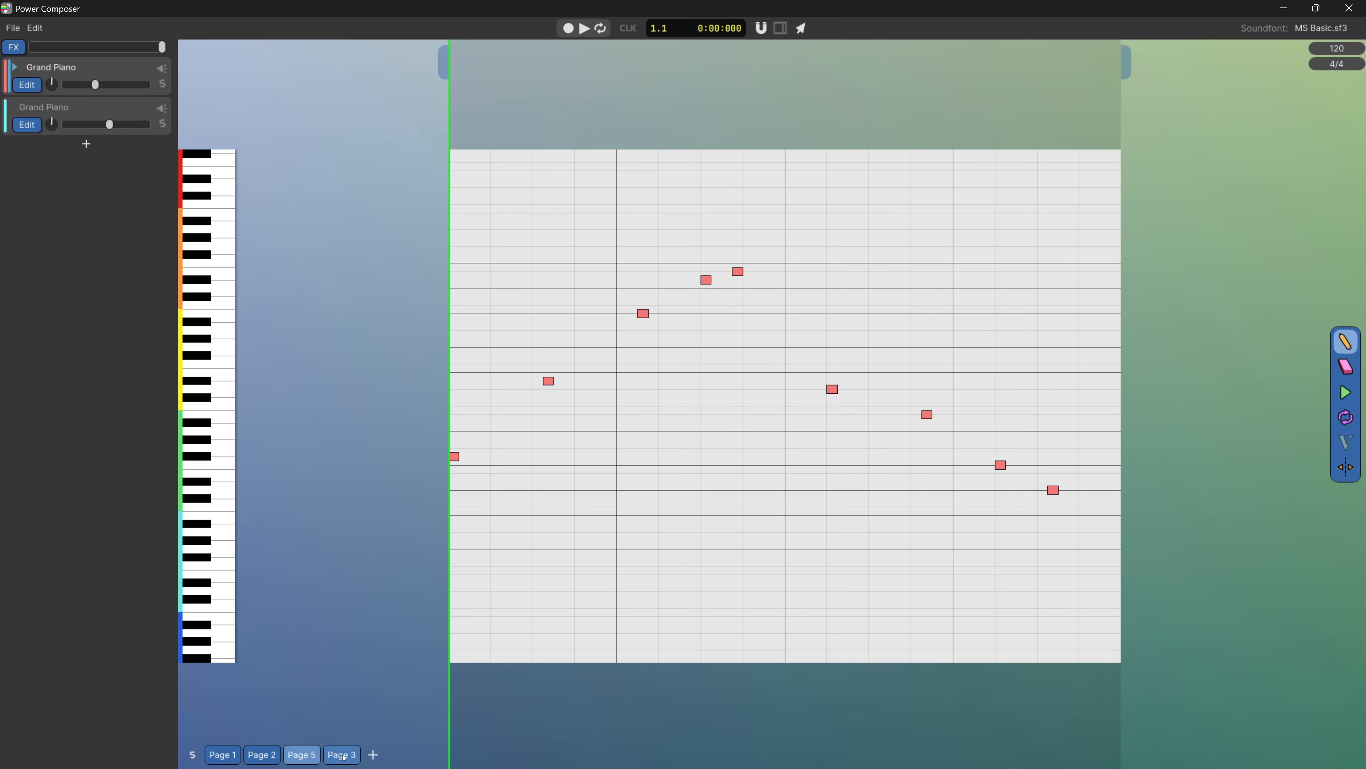
{"action": "left_click", "coordinate": [340, 755]}
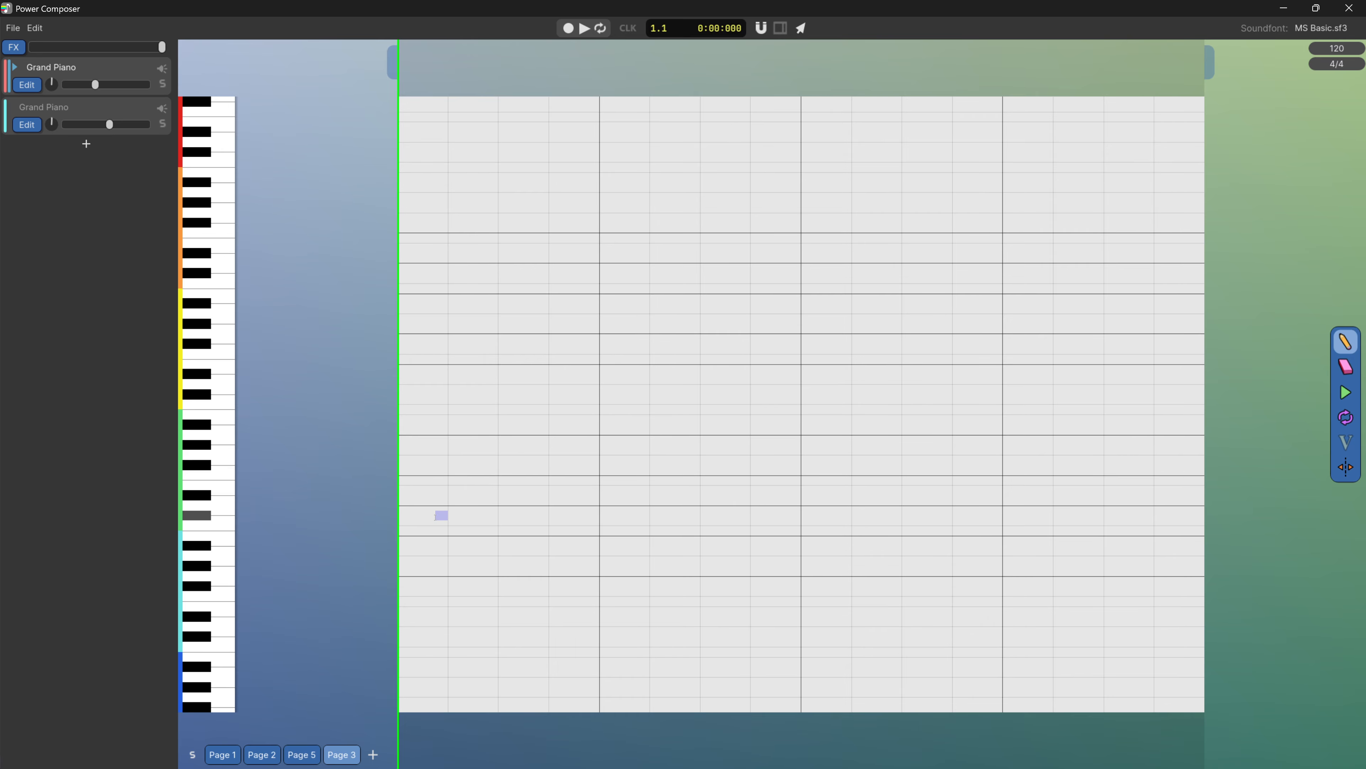
{"action": "left_click", "coordinate": [442, 515]}
{"action": "left_click", "coordinate": [455, 465]}
{"action": "left_click", "coordinate": [491, 353]}
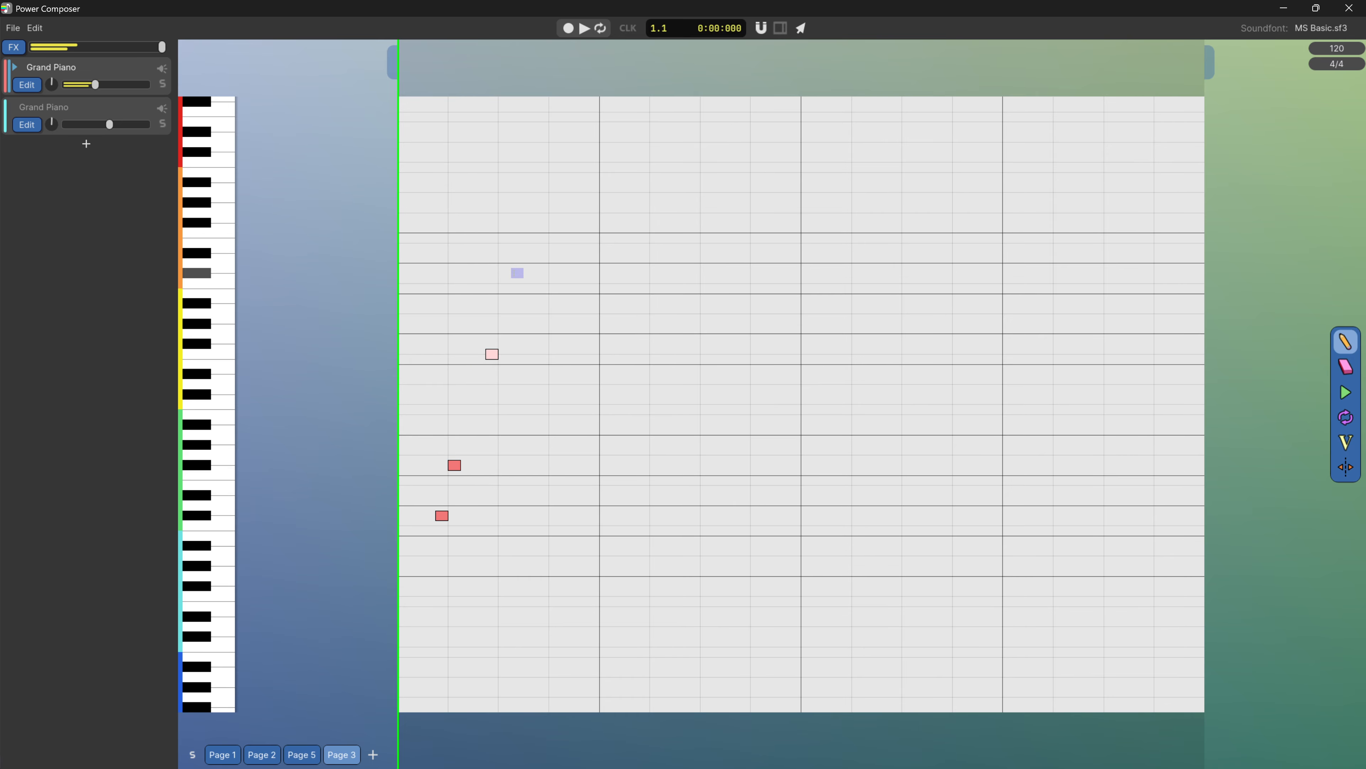
{"action": "left_click", "coordinate": [518, 273]}
{"action": "left_click", "coordinate": [542, 203]}
{"action": "left_click", "coordinate": [568, 354]}
{"action": "left_click", "coordinate": [593, 465]}
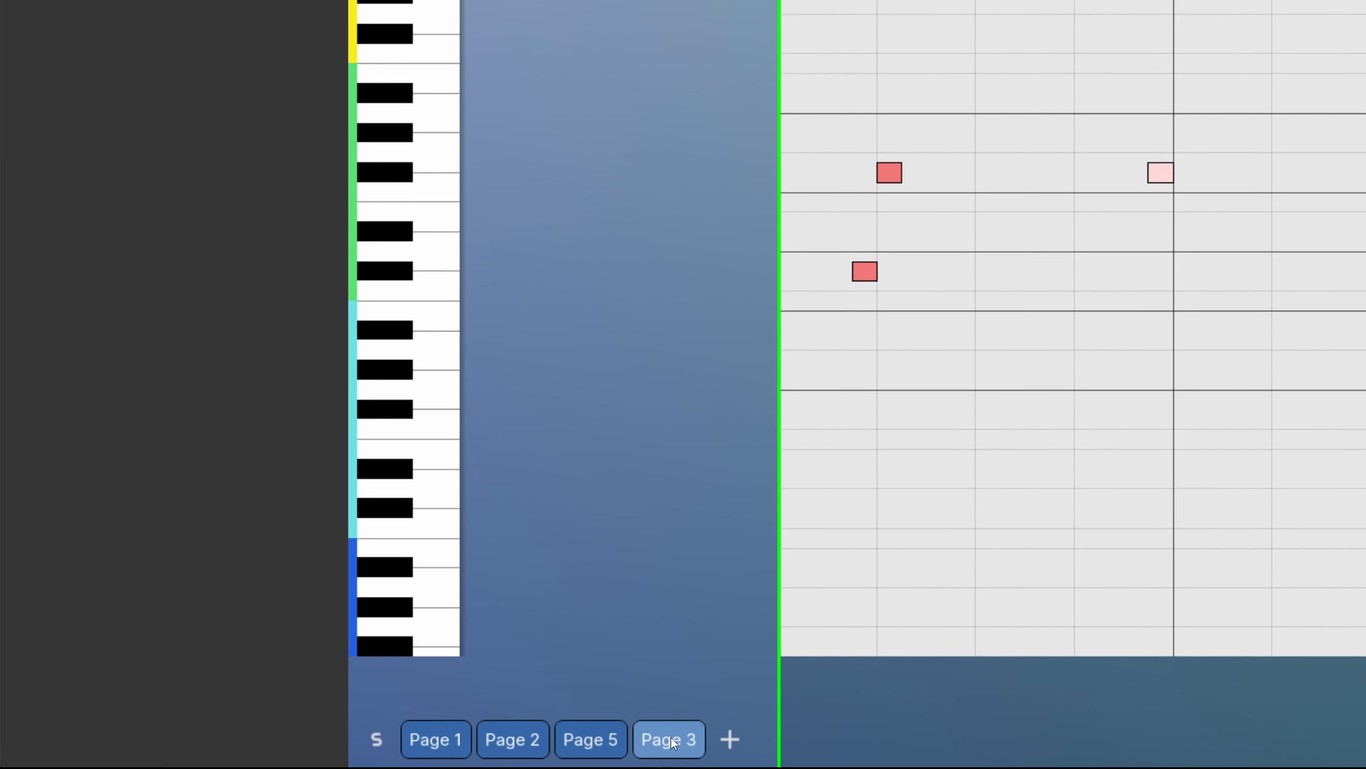
Archive Page 3, view it in the list of archived pages and return to Page 5
{"action": "right_click", "coordinate": [345, 757]}
{"action": "left_click", "coordinate": [781, 708]}
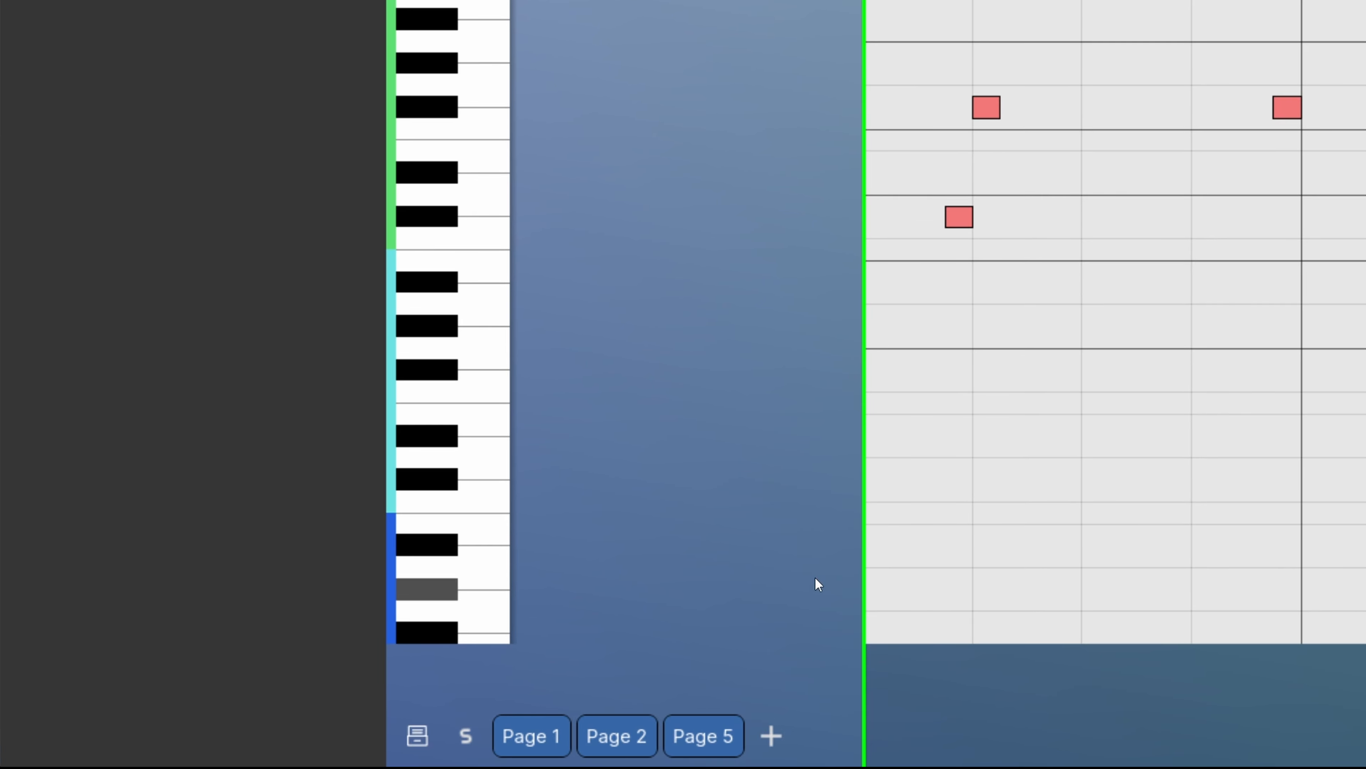
{"action": "left_click", "coordinate": [415, 738]}
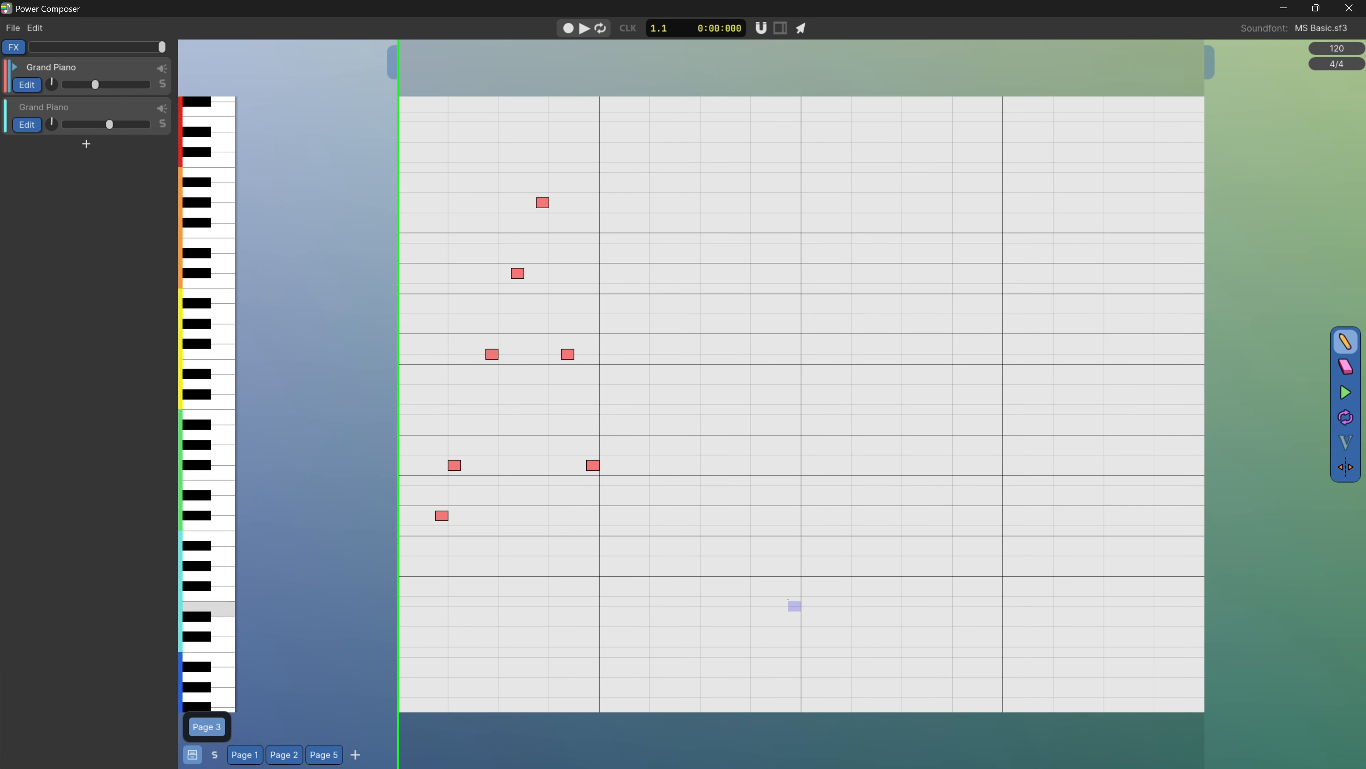
{"action": "left_click_drag", "start_coordinate": [789, 605], "coordinate": [406, 101]}
{"action": "left_click", "coordinate": [324, 754]}
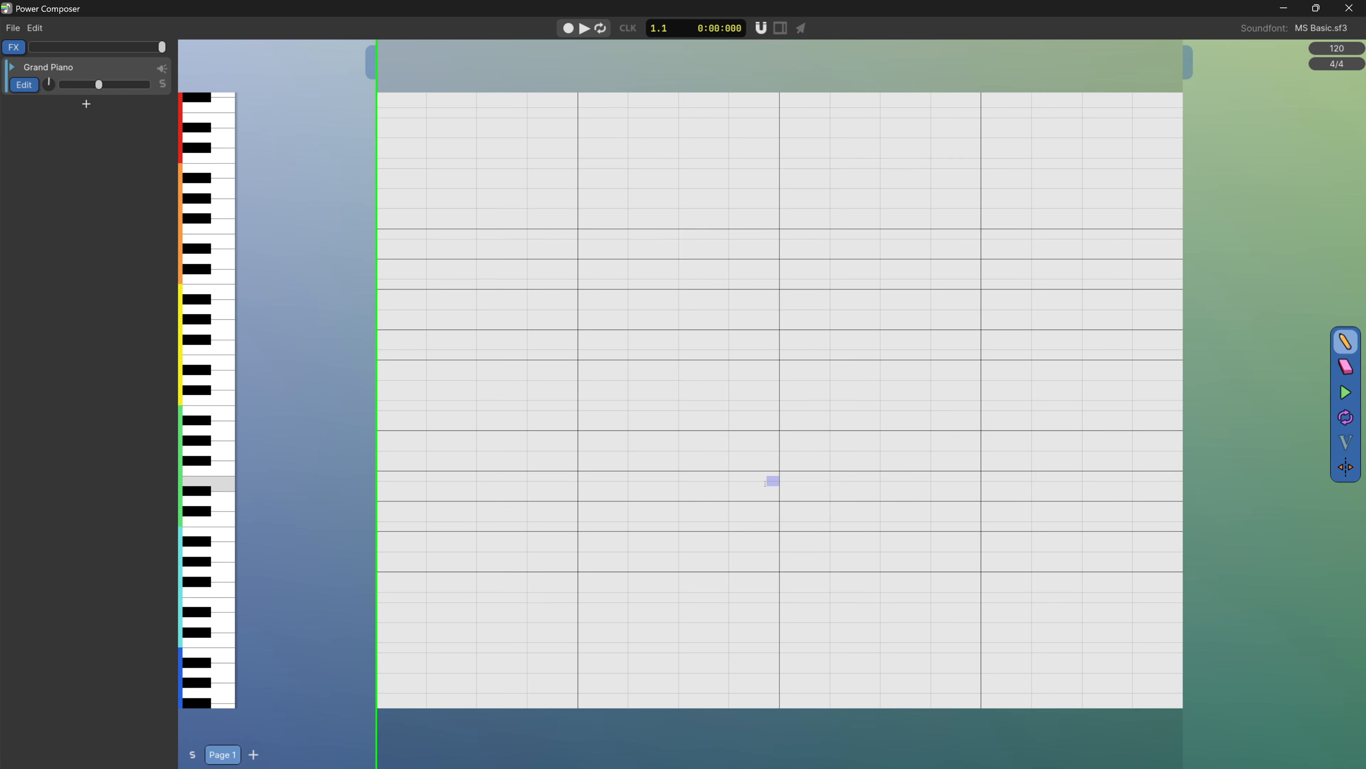
Draw a chord of four stacked short notes at the start of bar 2 on Page 1
{"action": "left_click", "coordinate": [583, 461]}
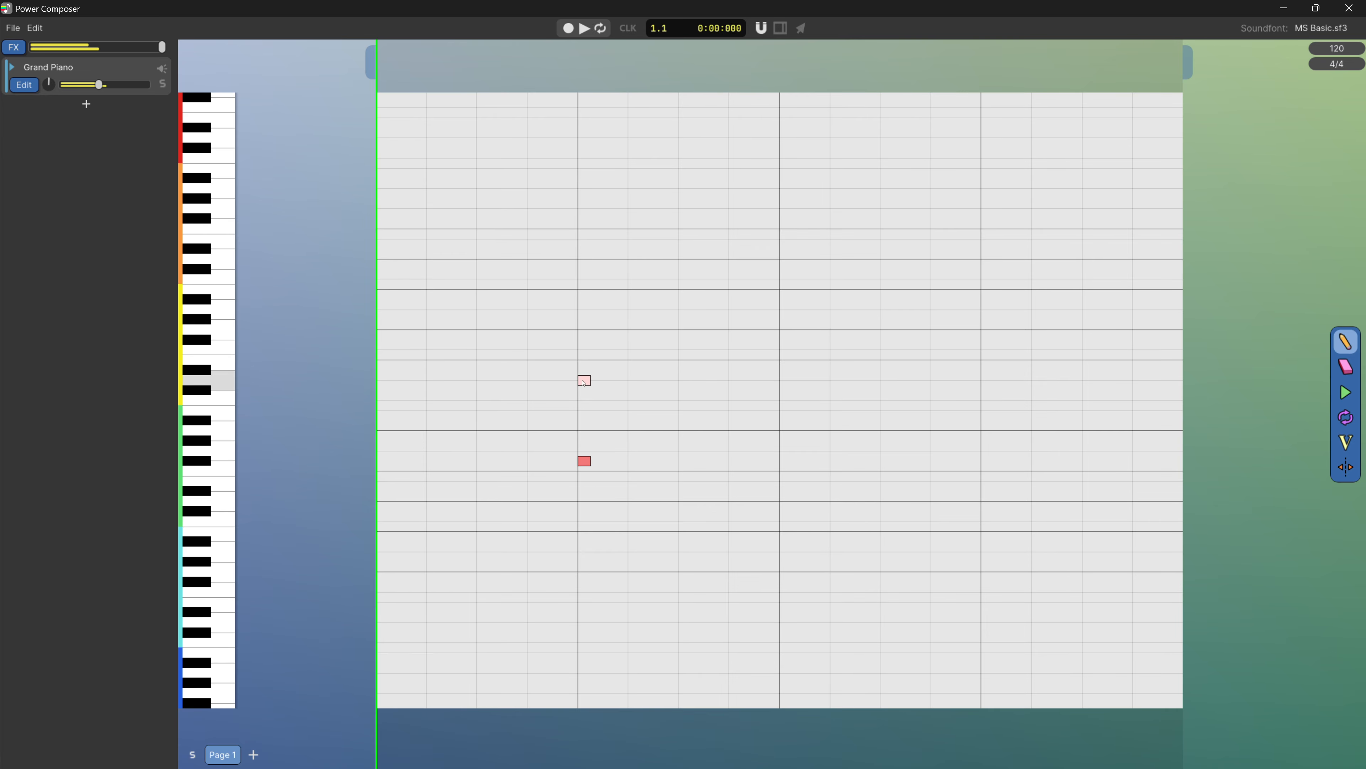
{"action": "left_click", "coordinate": [584, 380]}
{"action": "left_click", "coordinate": [584, 329]}
{"action": "left_click", "coordinate": [583, 279]}
Copy the four-note chord and paste it at the start of bars 3 and 4 and at the middle of bars 1, 2 and 3
{"action": "left_click_drag", "start_coordinate": [600, 216], "coordinate": [534, 490]}
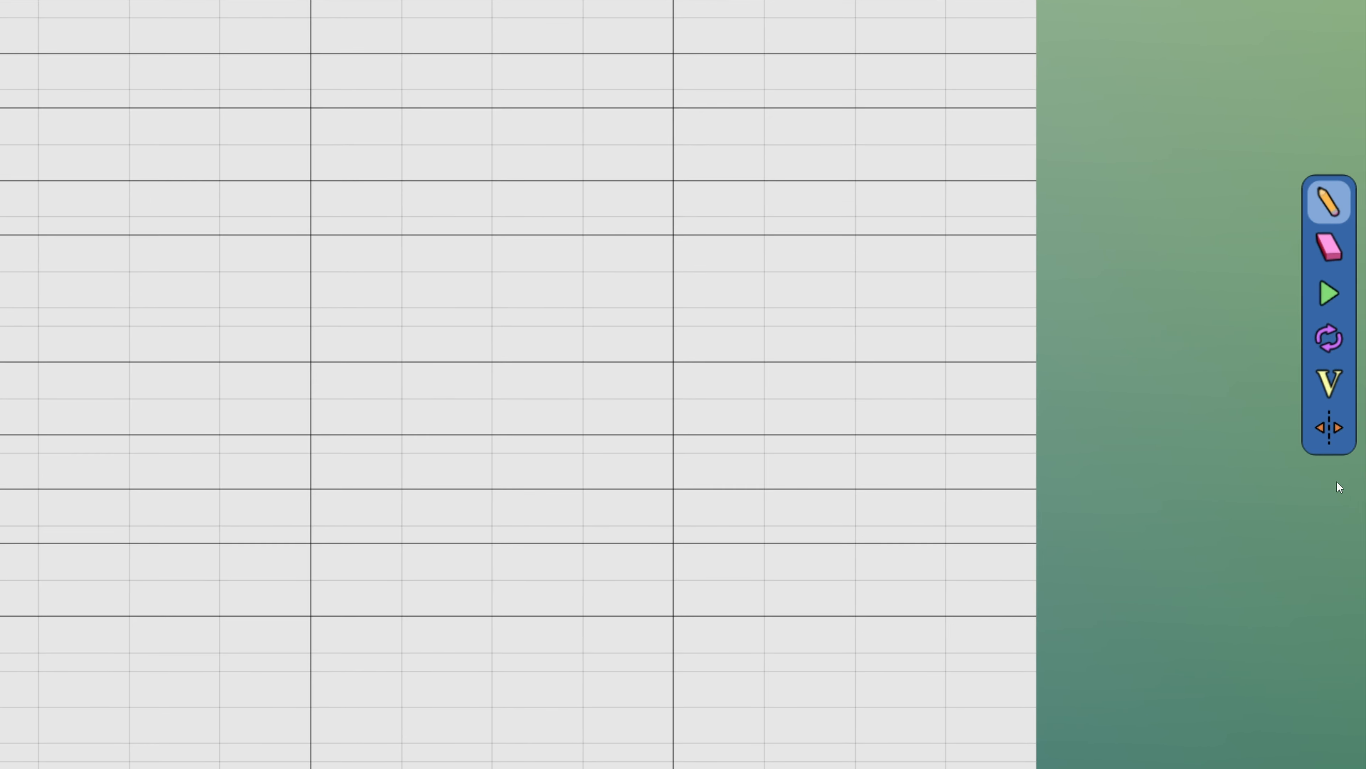
{"action": "key", "text": "ctrl+c"}
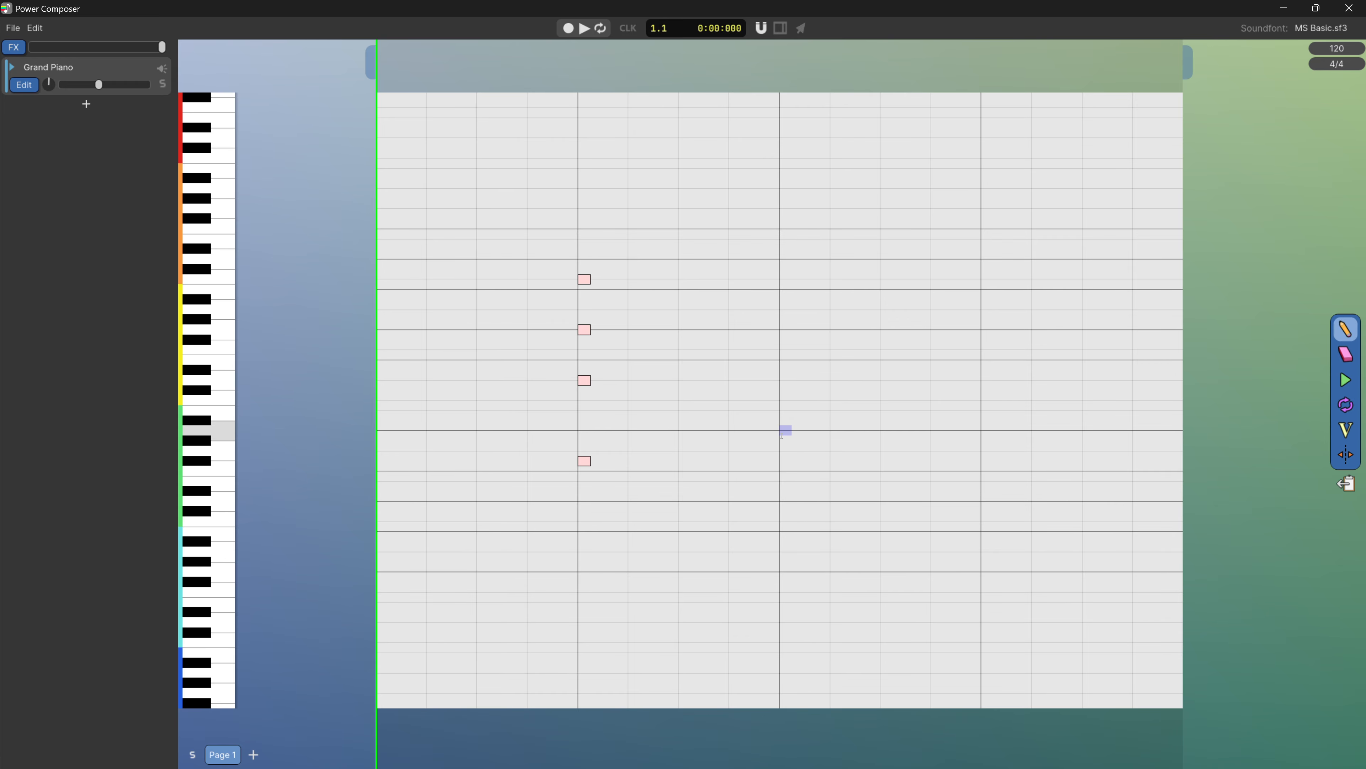
{"action": "key", "text": "ctrl+v"}
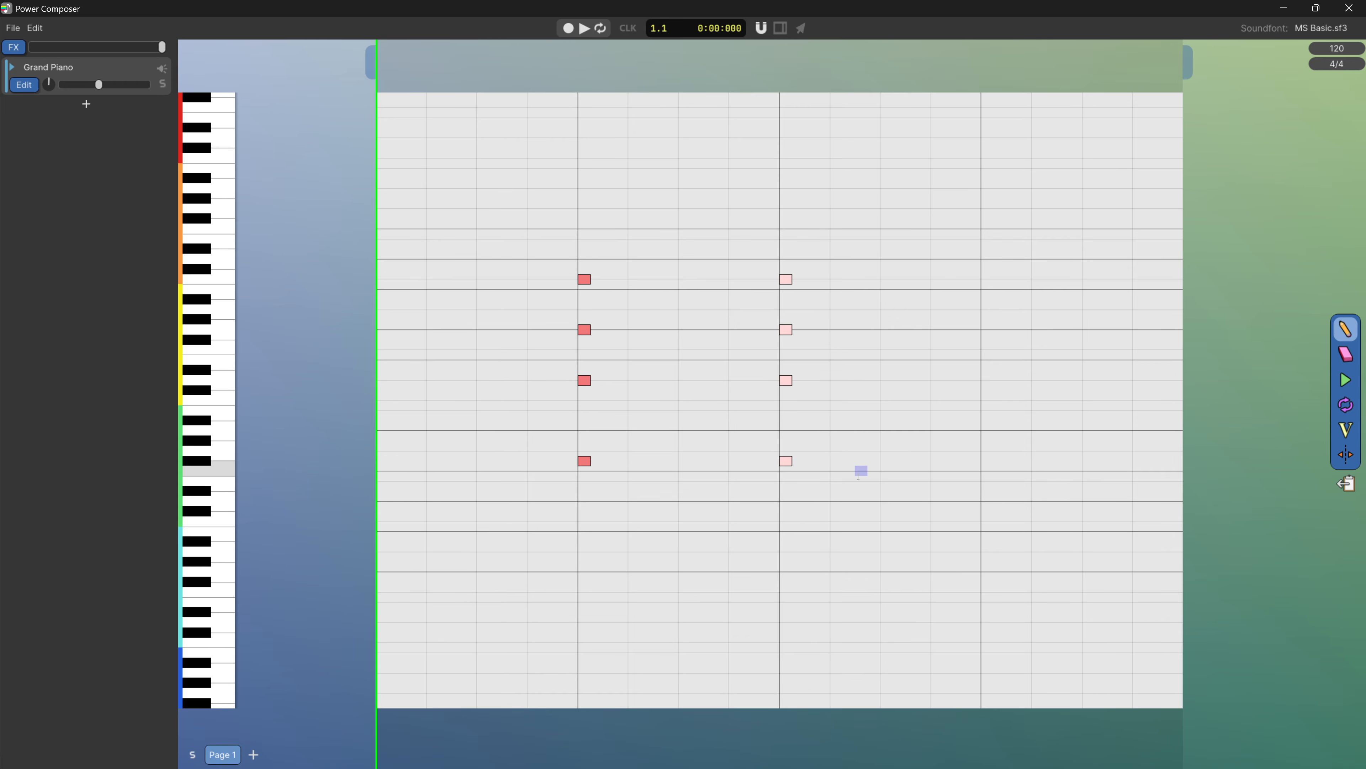
{"action": "key", "text": "ctrl+v"}
{"action": "key", "text": "ctrl+v"}
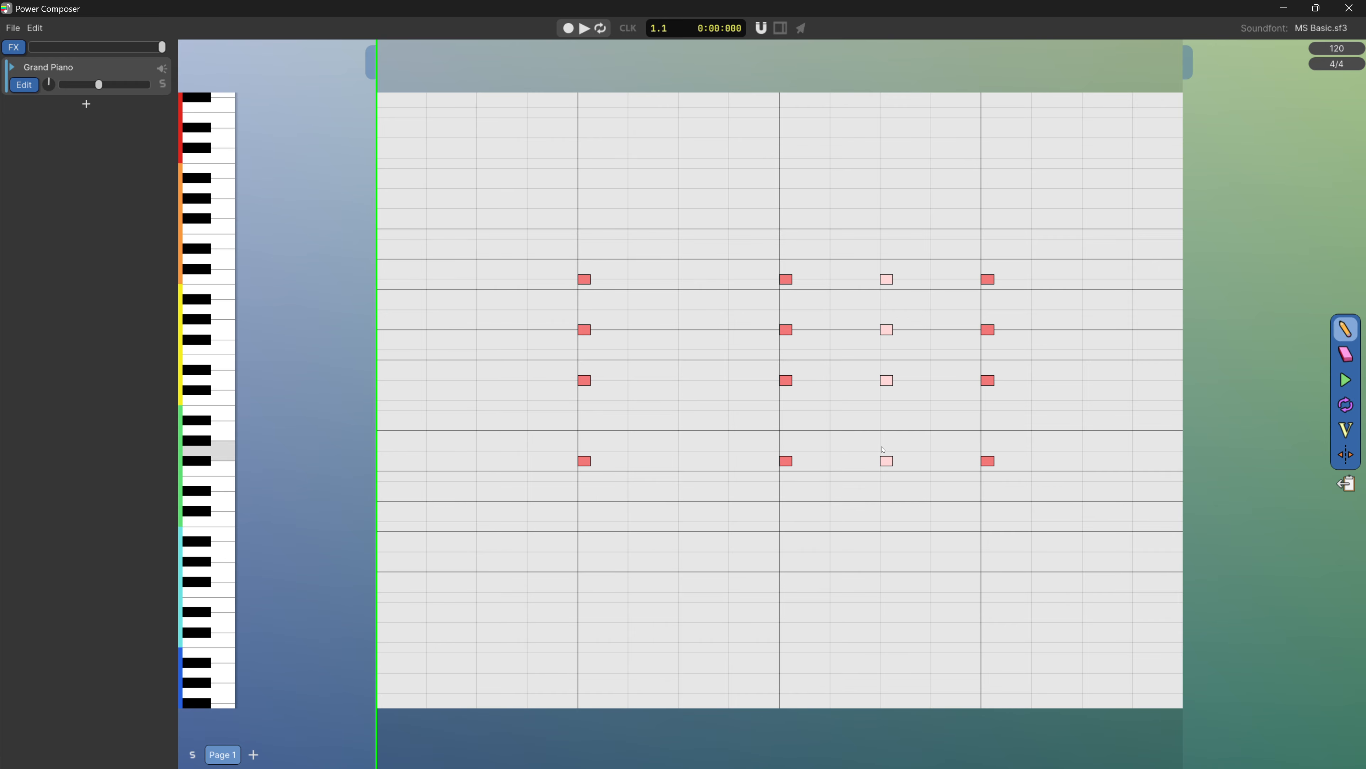
{"action": "key", "text": "ctrl+v"}
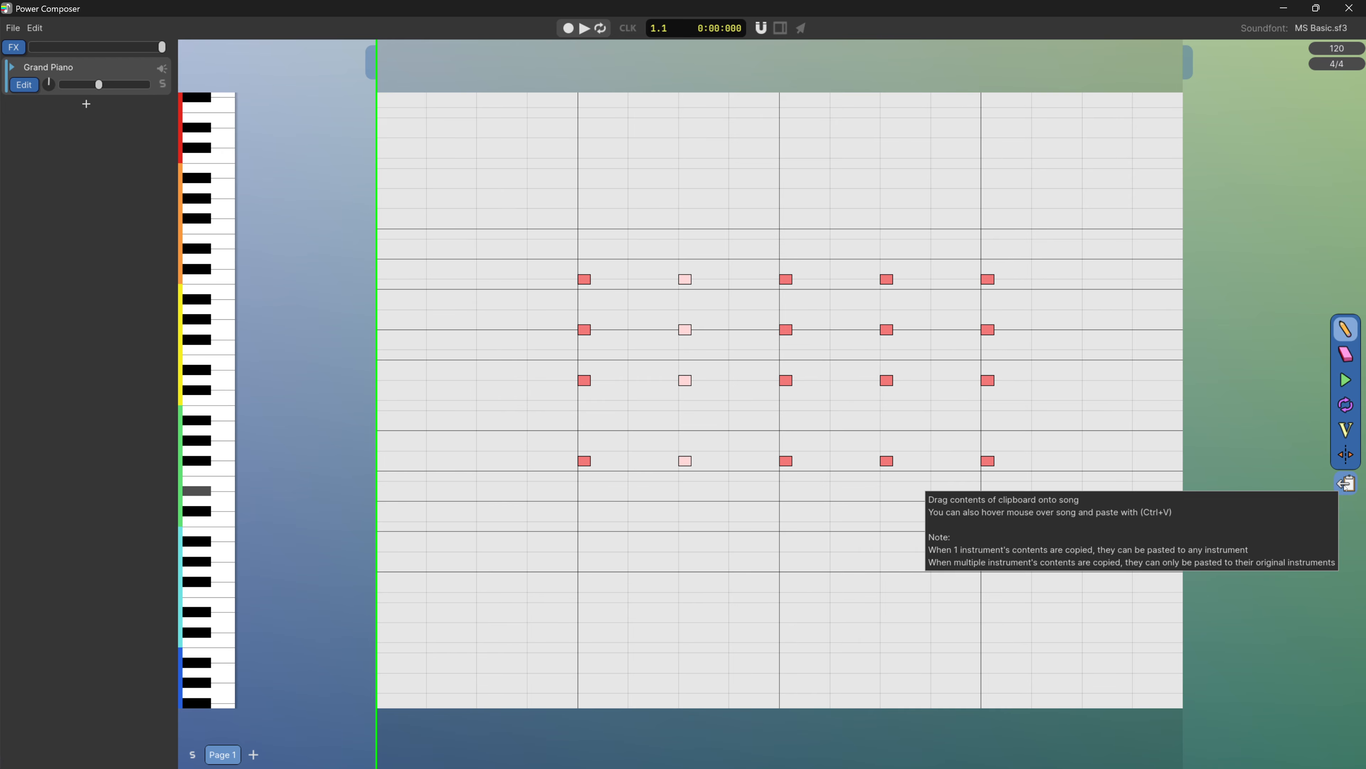
{"action": "left_click_drag", "start_coordinate": [1347, 483], "coordinate": [480, 450]}
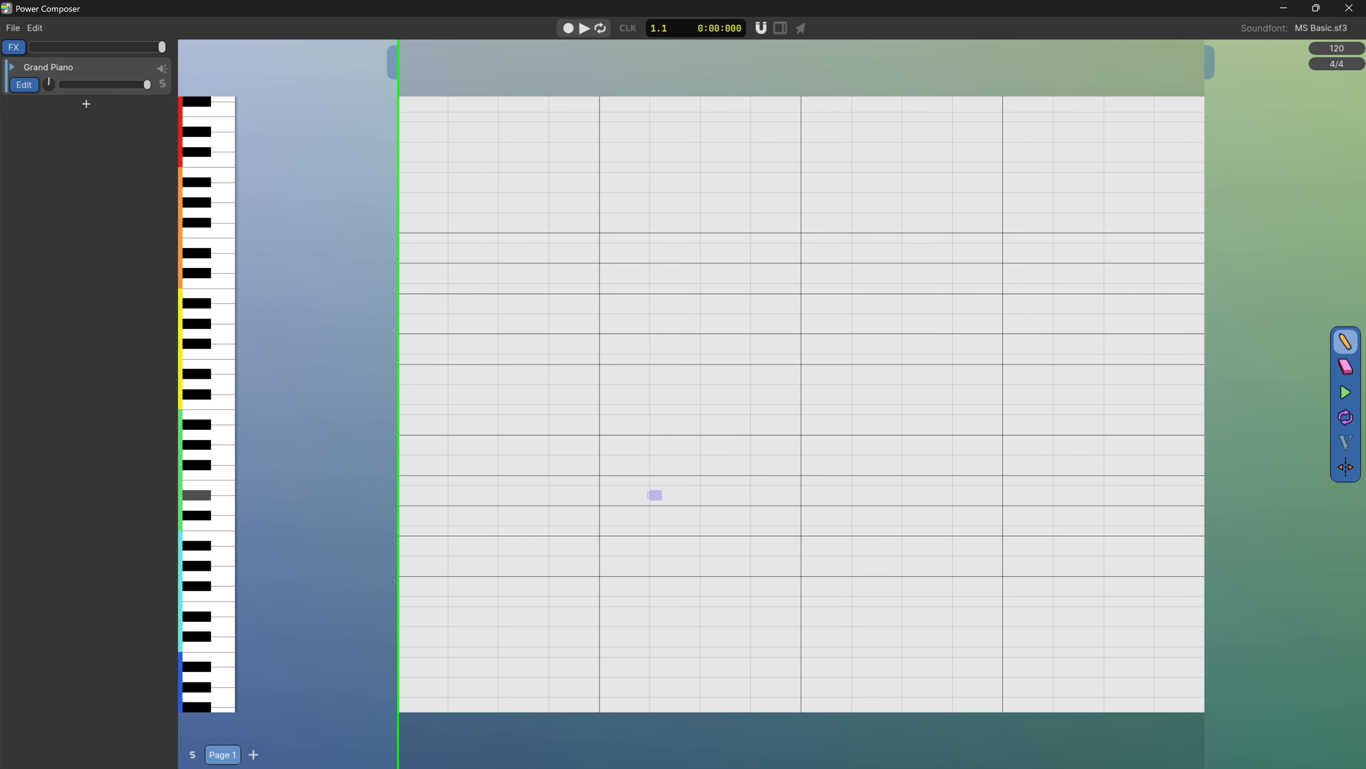
Turn on the metronome click and view the record settings for count-in and note quantizing
{"action": "left_click", "coordinate": [617, 30]}
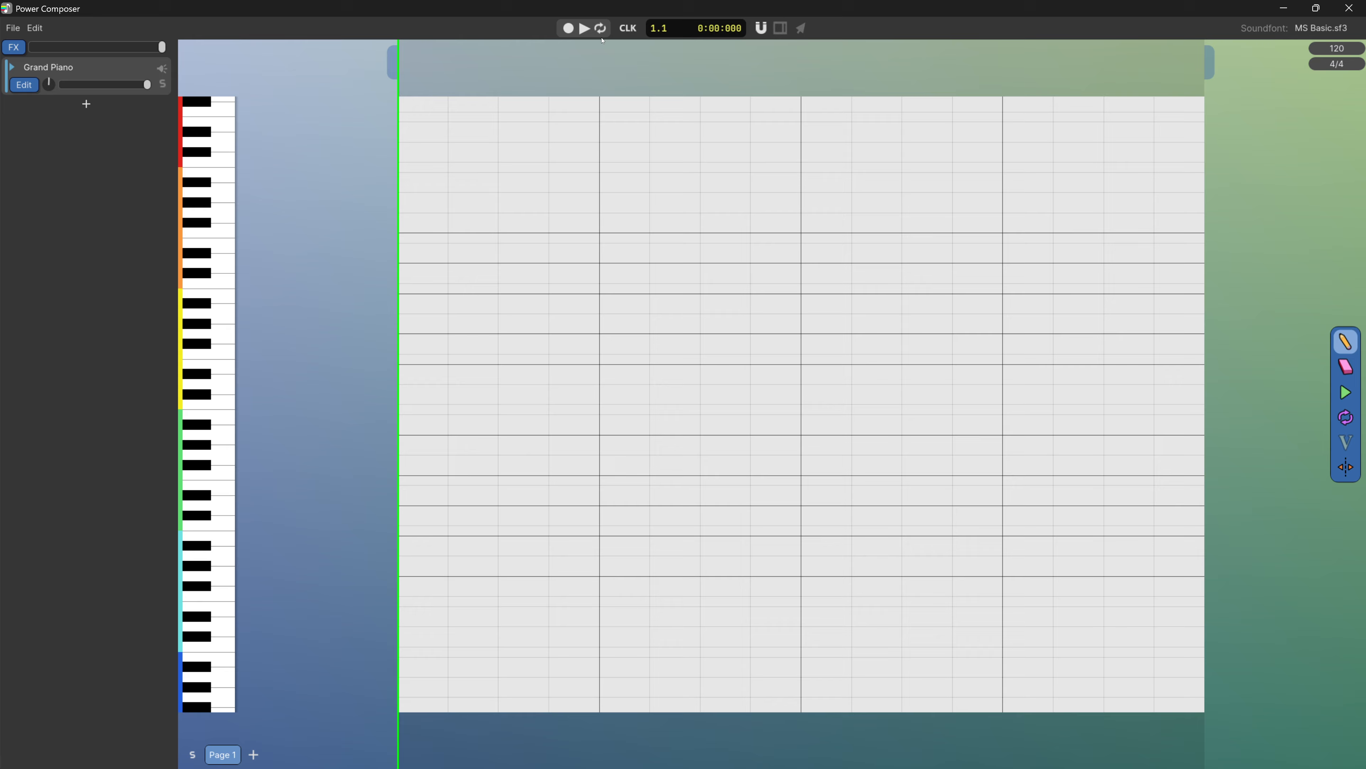
{"action": "right_click", "coordinate": [566, 33]}
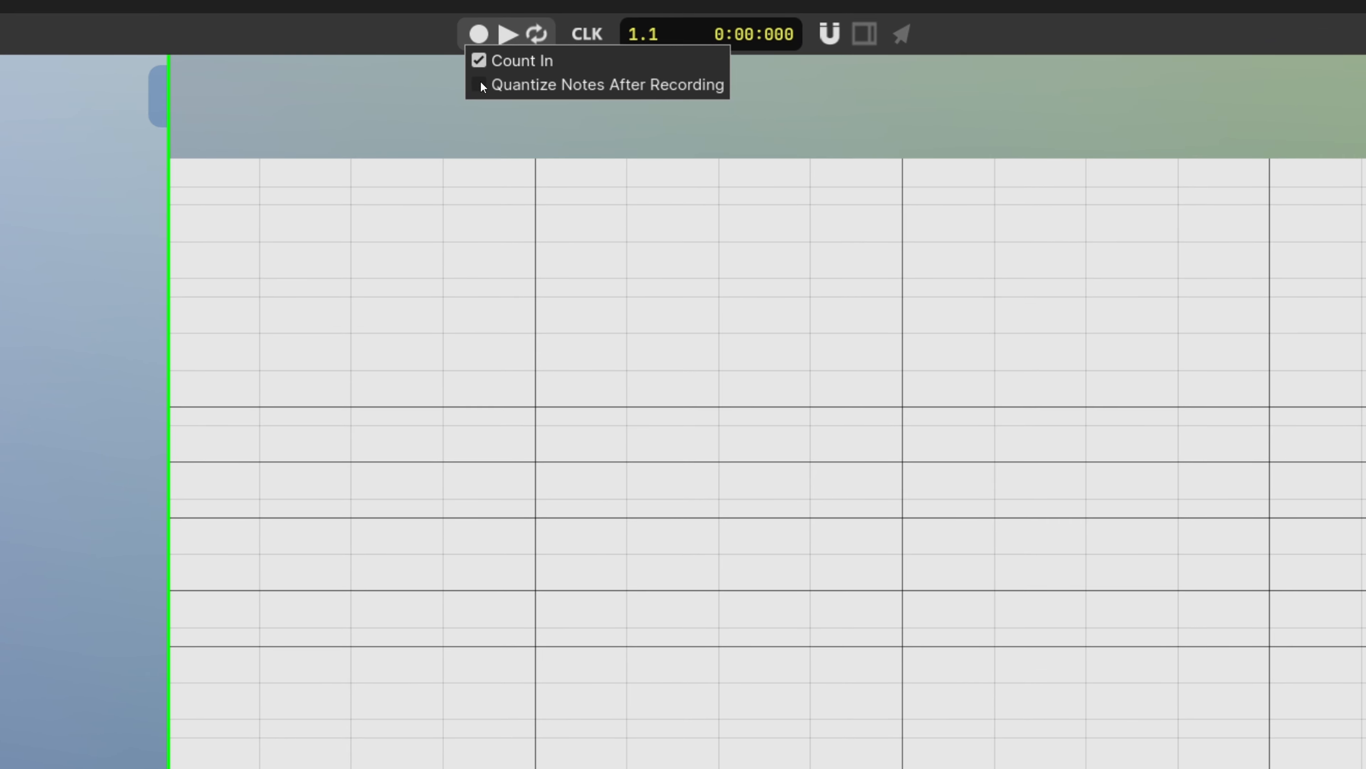
{"action": "left_click", "coordinate": [457, 99]}
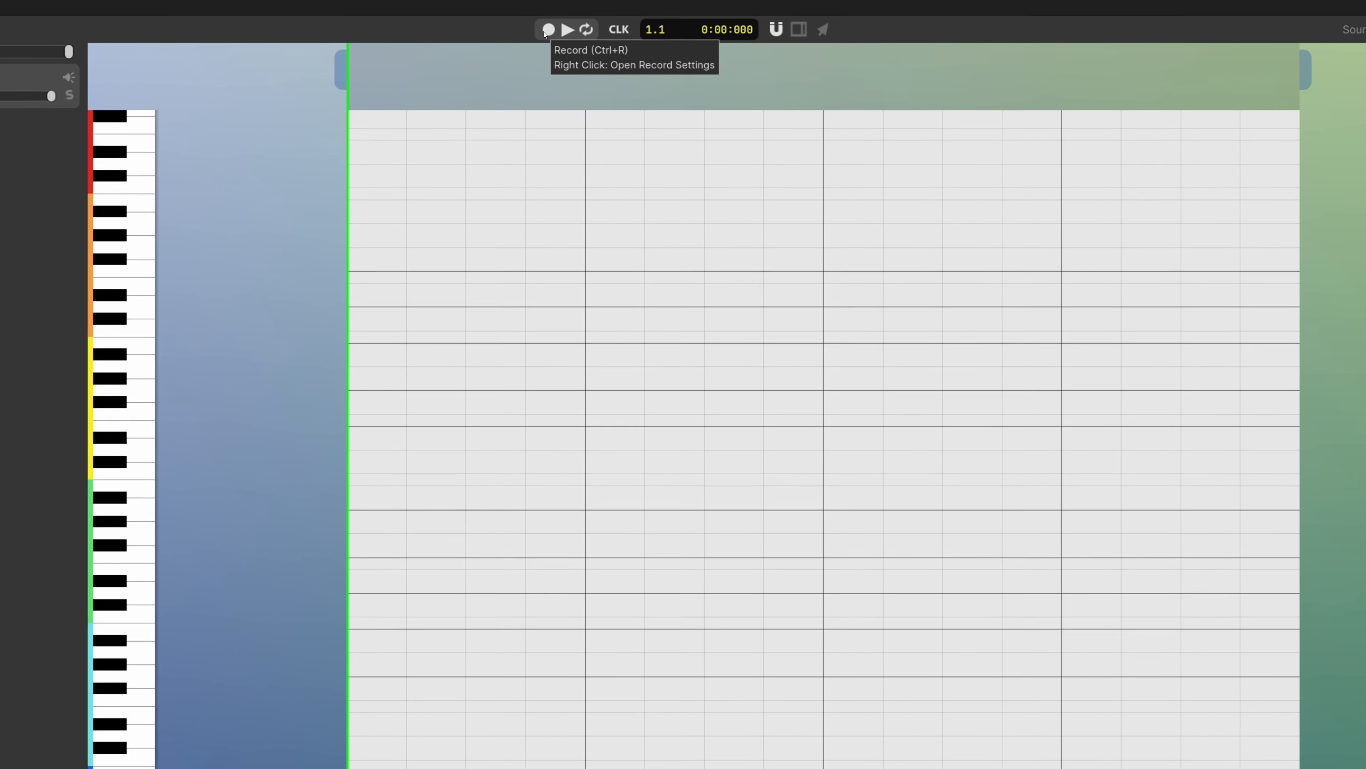
Record six notes live across the first two bars of Page 1 and stop the recording
{"action": "left_click", "coordinate": [472, 35]}
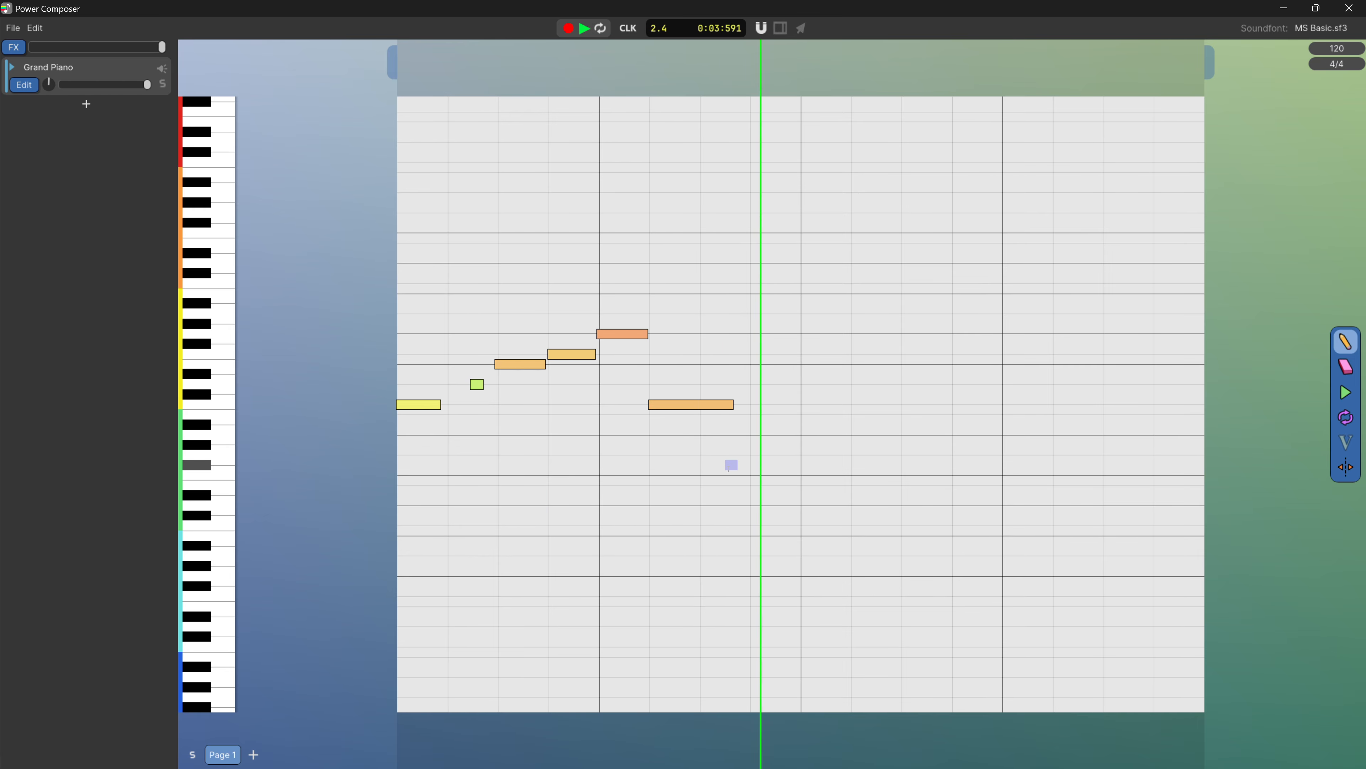
{"action": "key", "text": "space"}
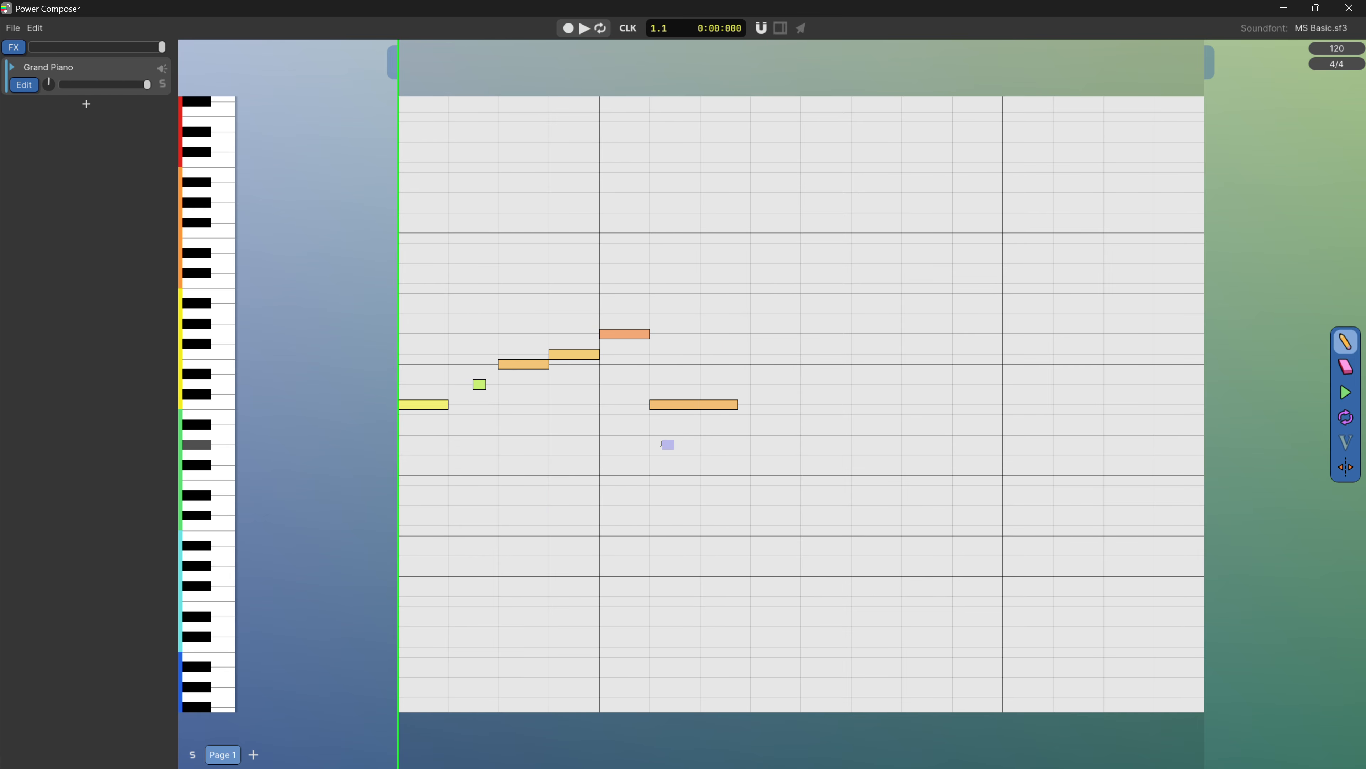
{"action": "scroll", "coordinate": [710, 517], "scroll_direction": "down", "scroll_amount": 3}
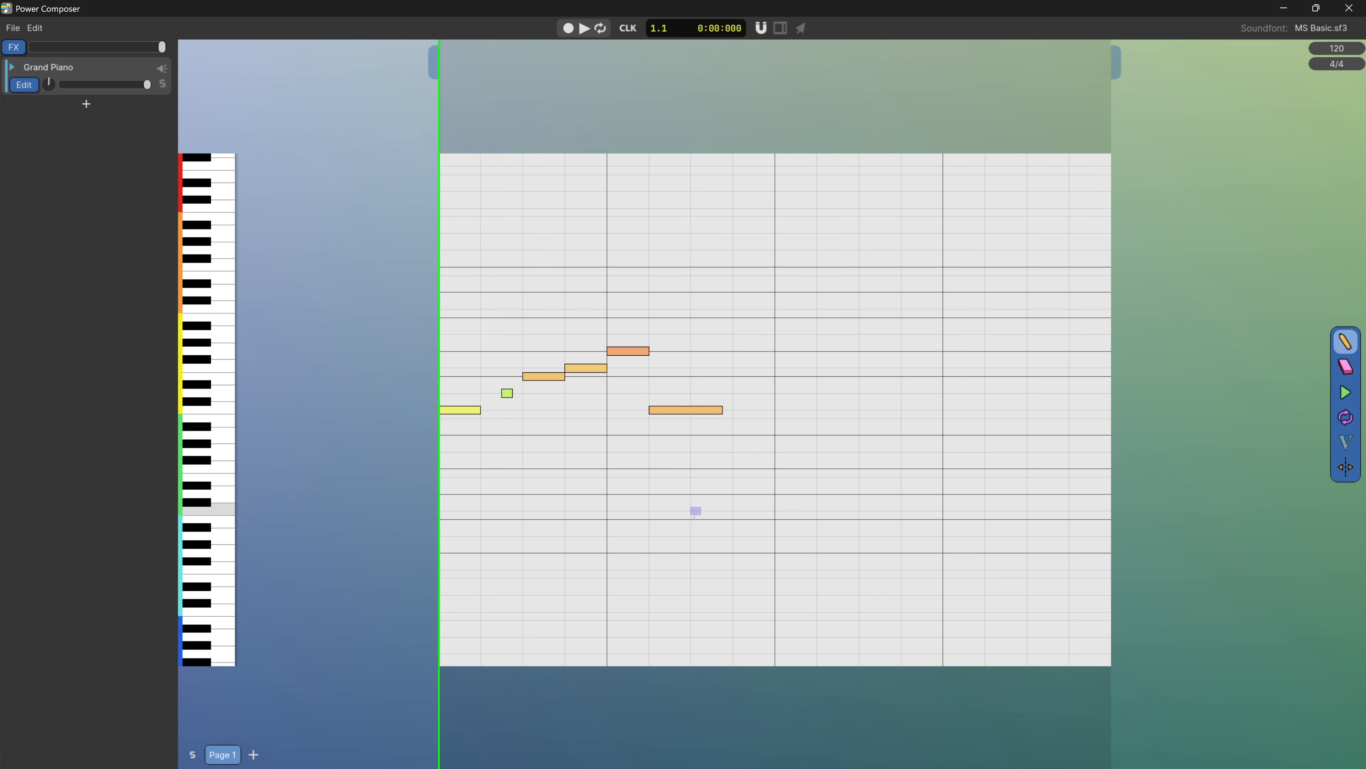